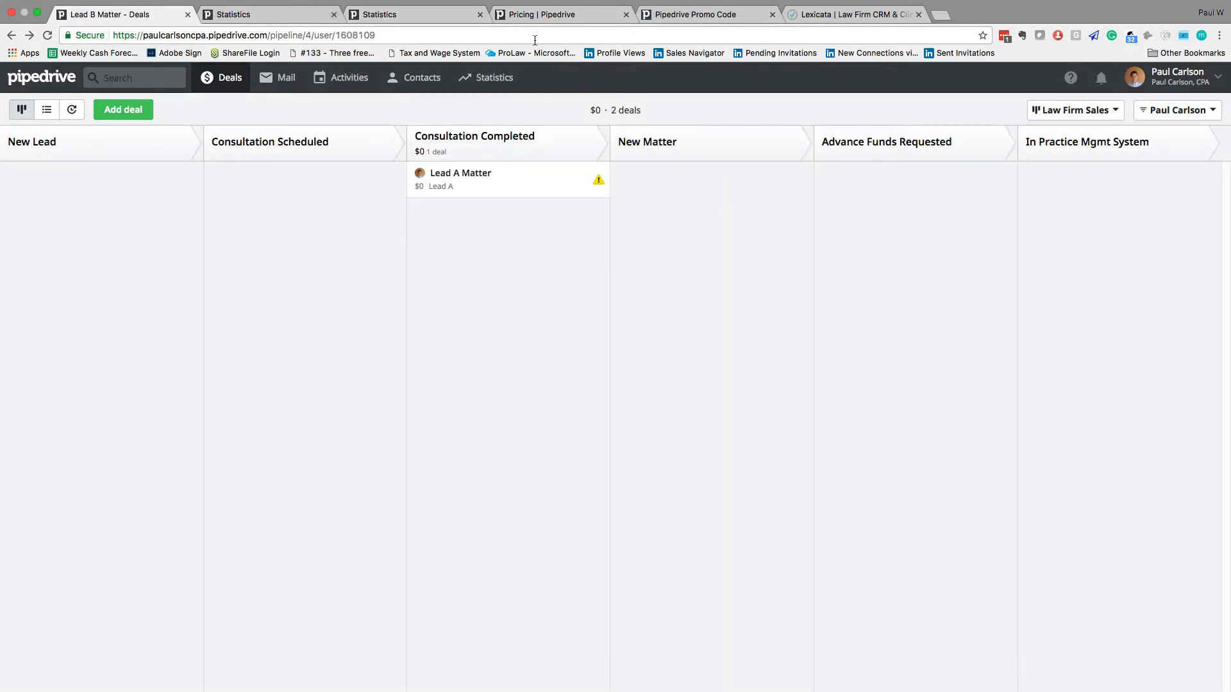
Review the Pipedrive pricing plans and the page with the extended-trial promo code.
left_click(591, 12)
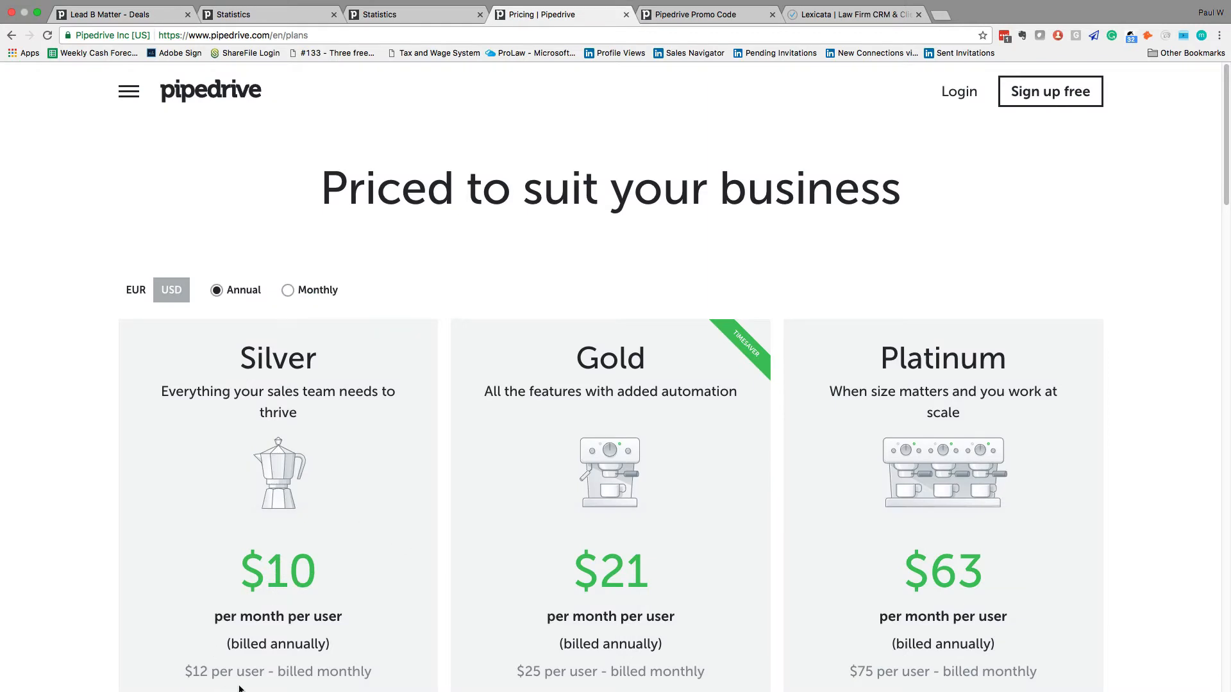
left_click(754, 16)
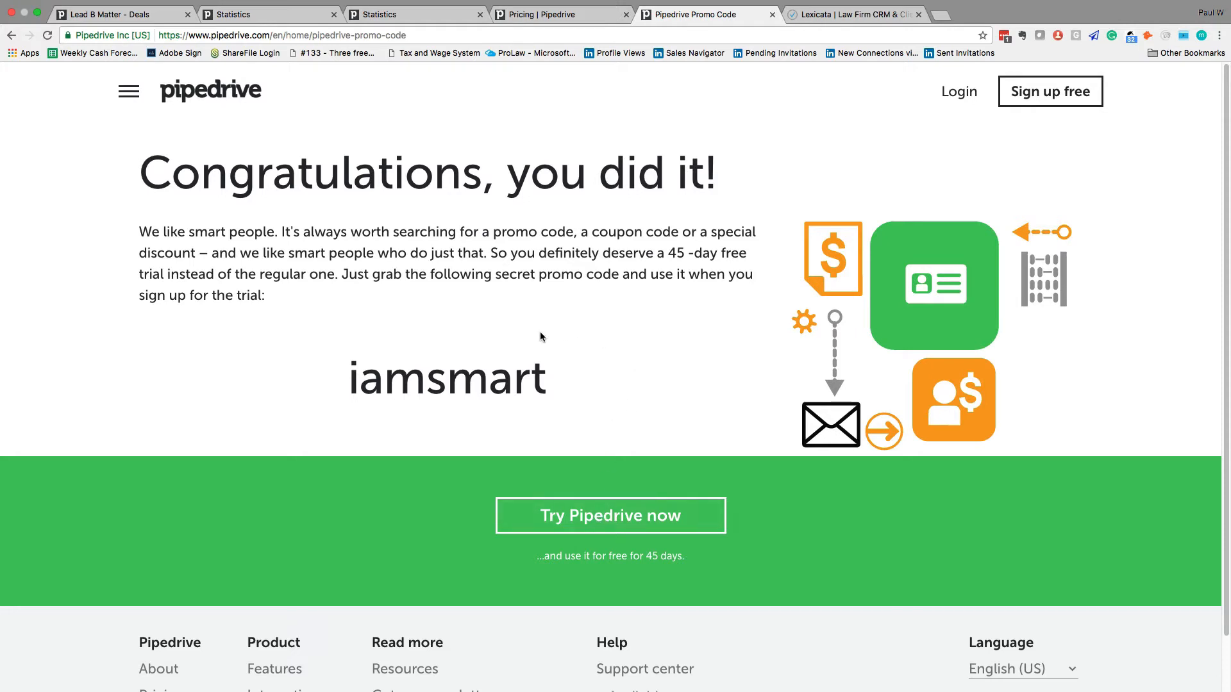
left_click(551, 14)
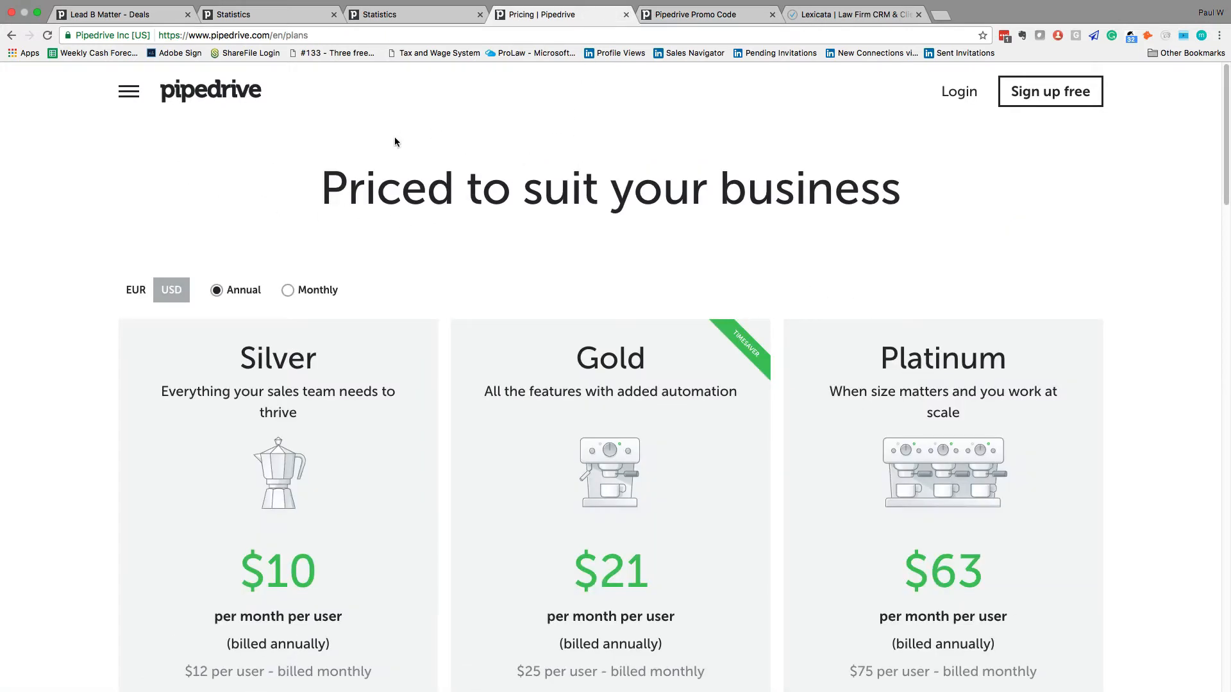
Add a deal to the Law Firm Sales pipeline for new contact "Name D", titled "Name D deal - Engagement Name".
left_click(122, 15)
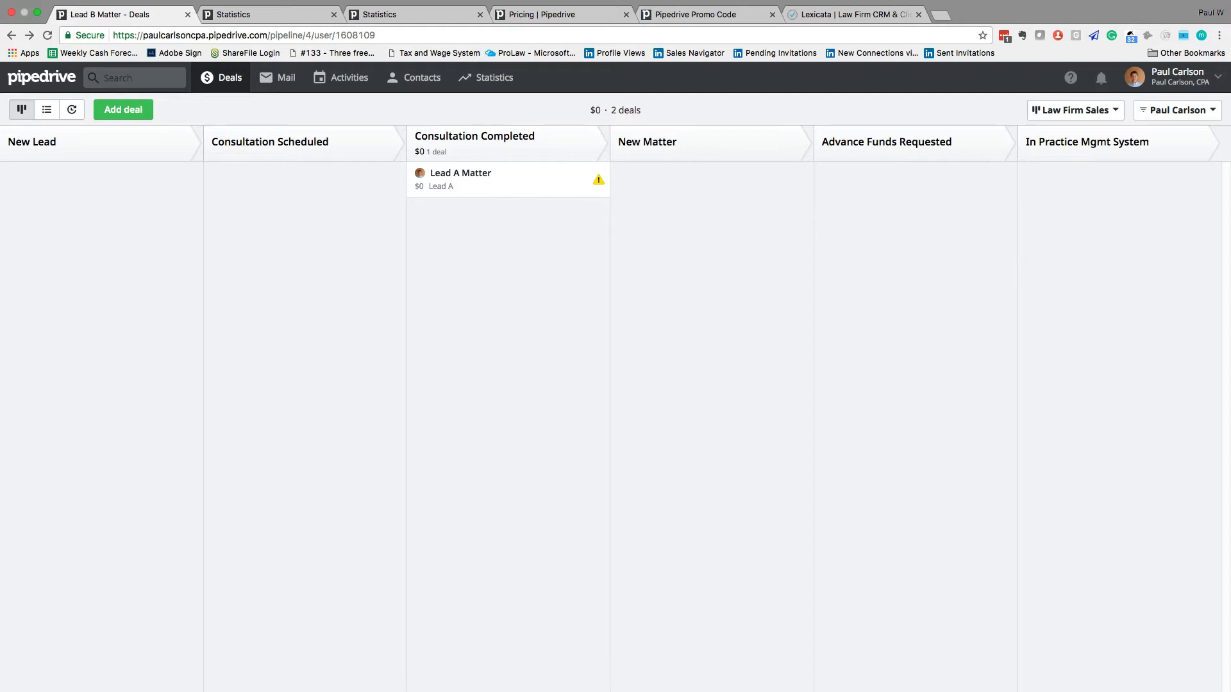
left_click(123, 109)
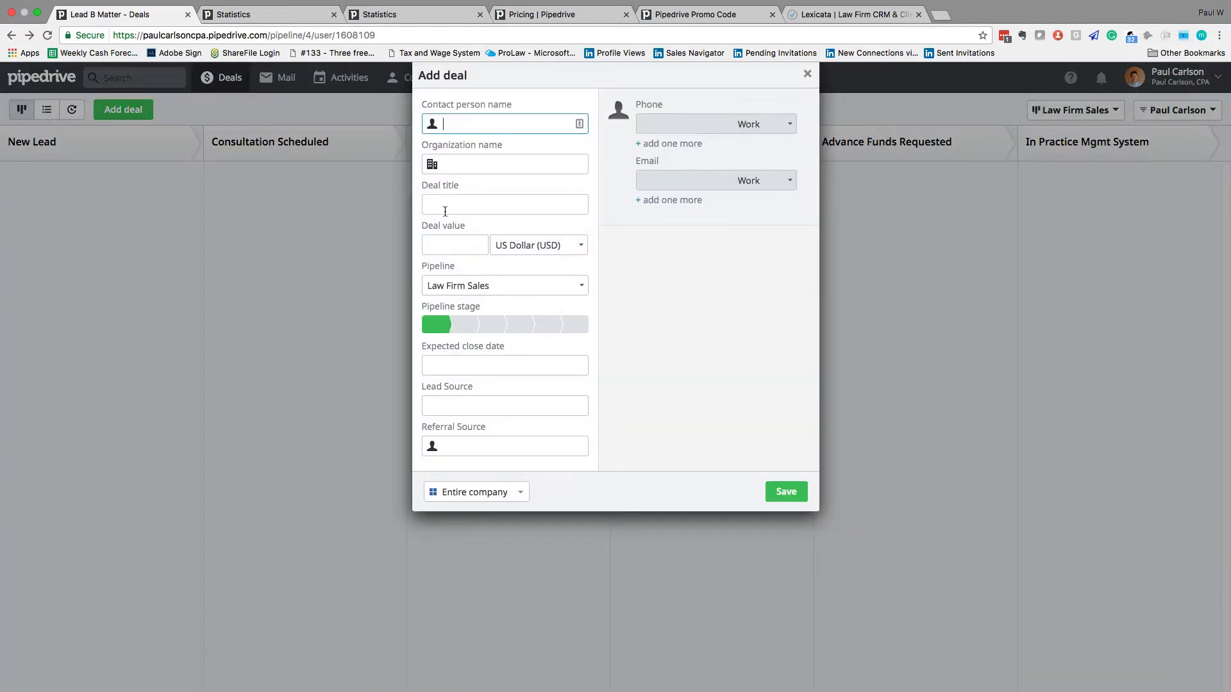
type("Name B")
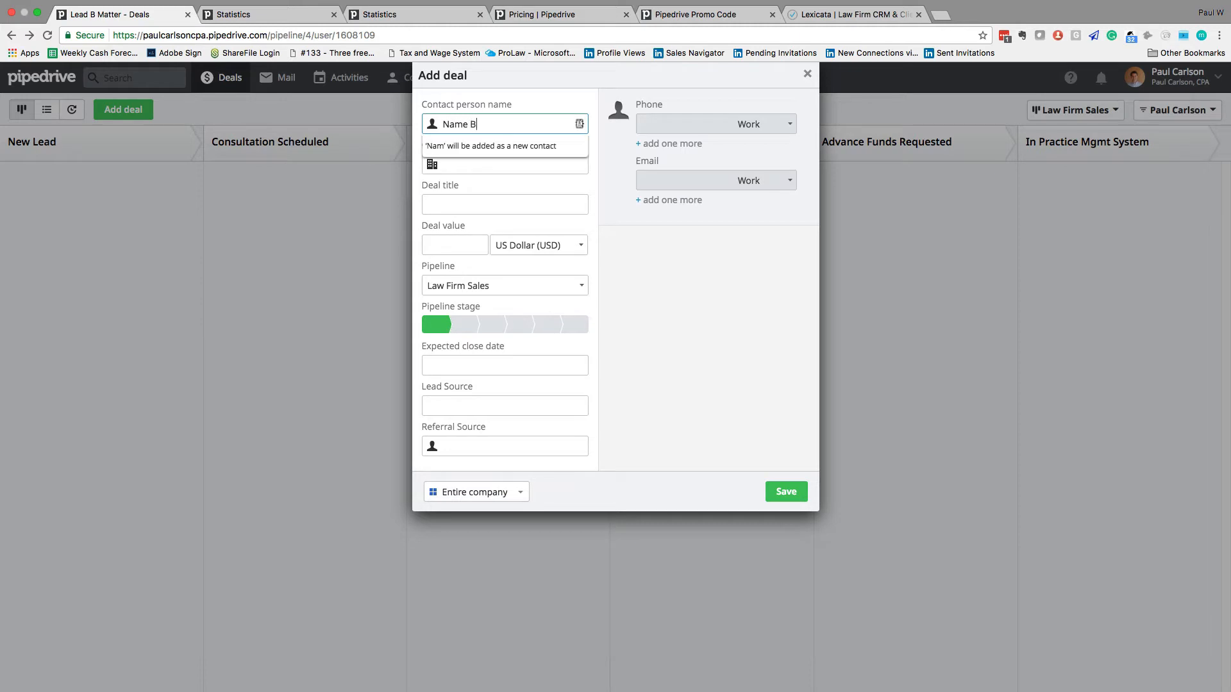
key("BackSpace")
type("D")
key("Return")
left_click(501, 206)
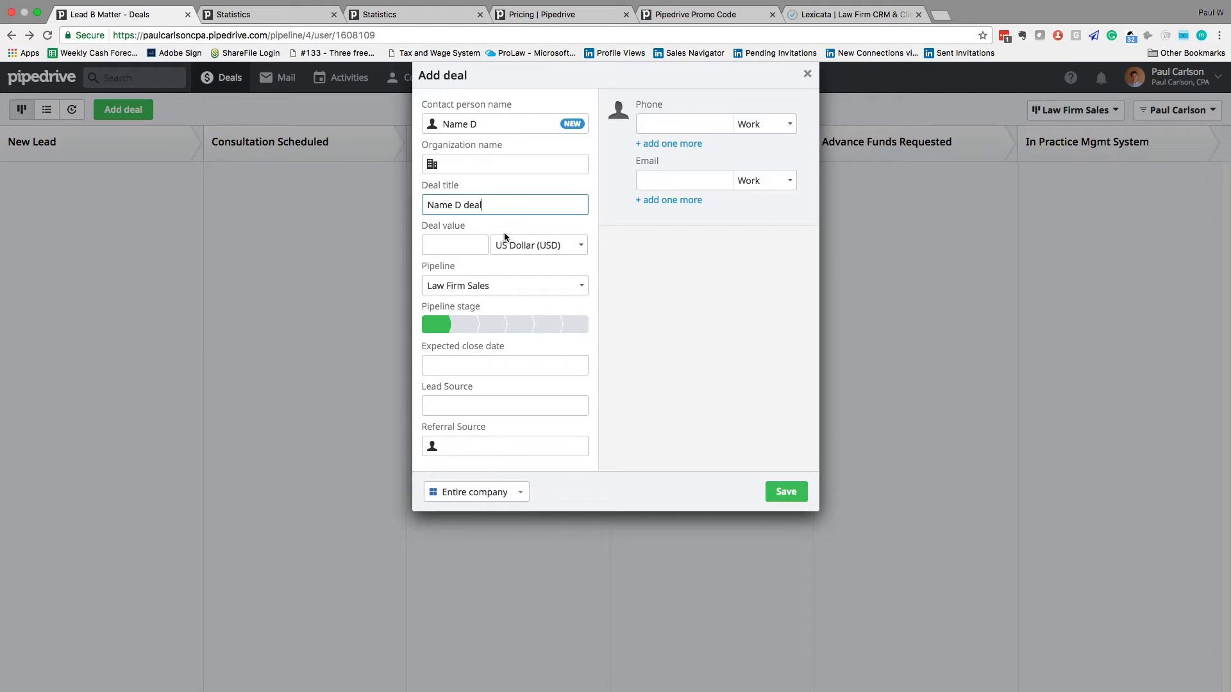
type("- Engagement Name")
left_click(788, 492)
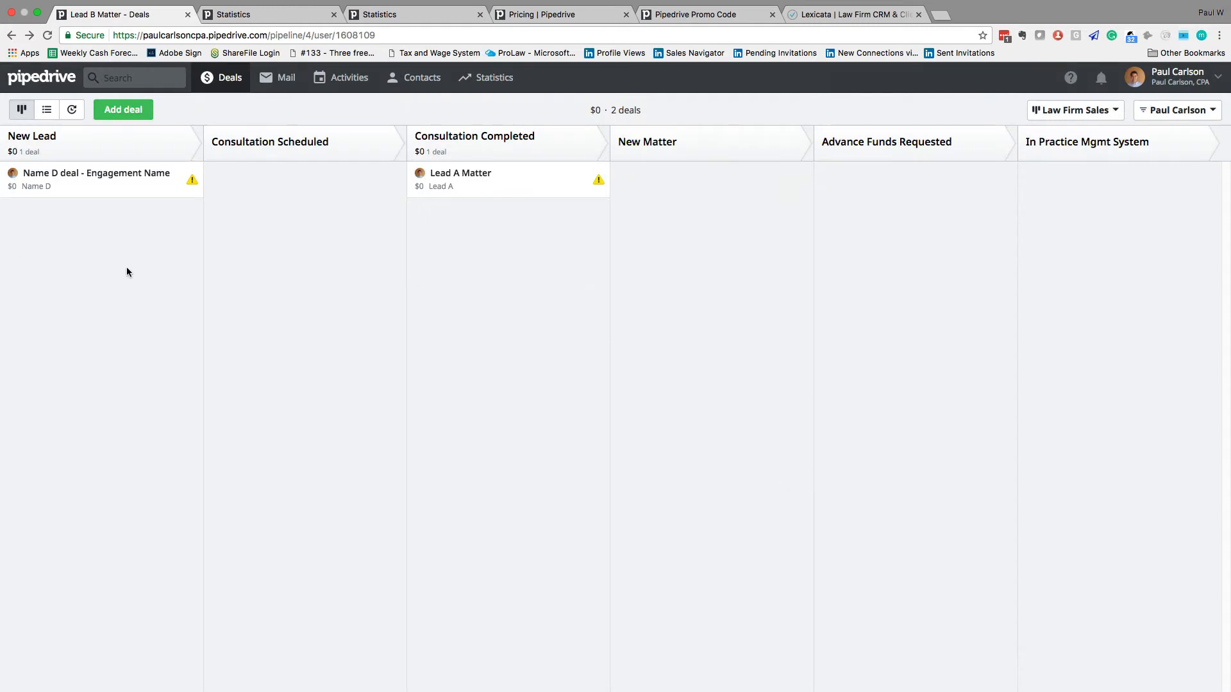
Add the note "Note about lead." to the Name D deal.
left_click(90, 195)
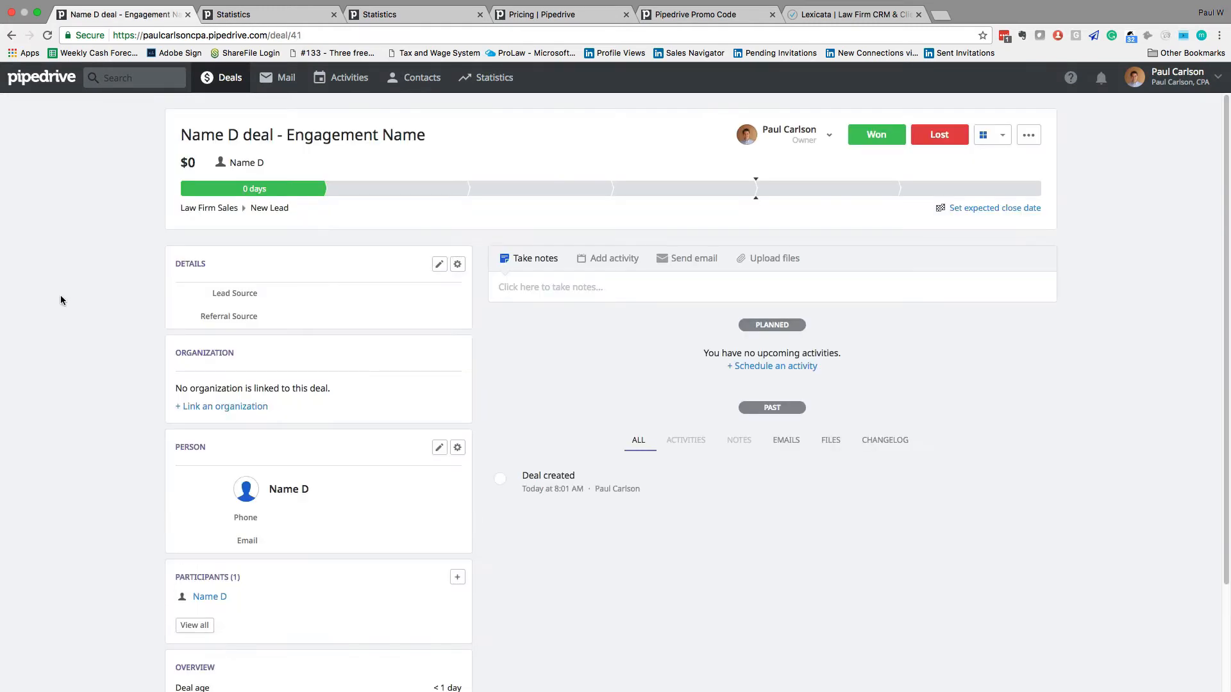
left_click(606, 292)
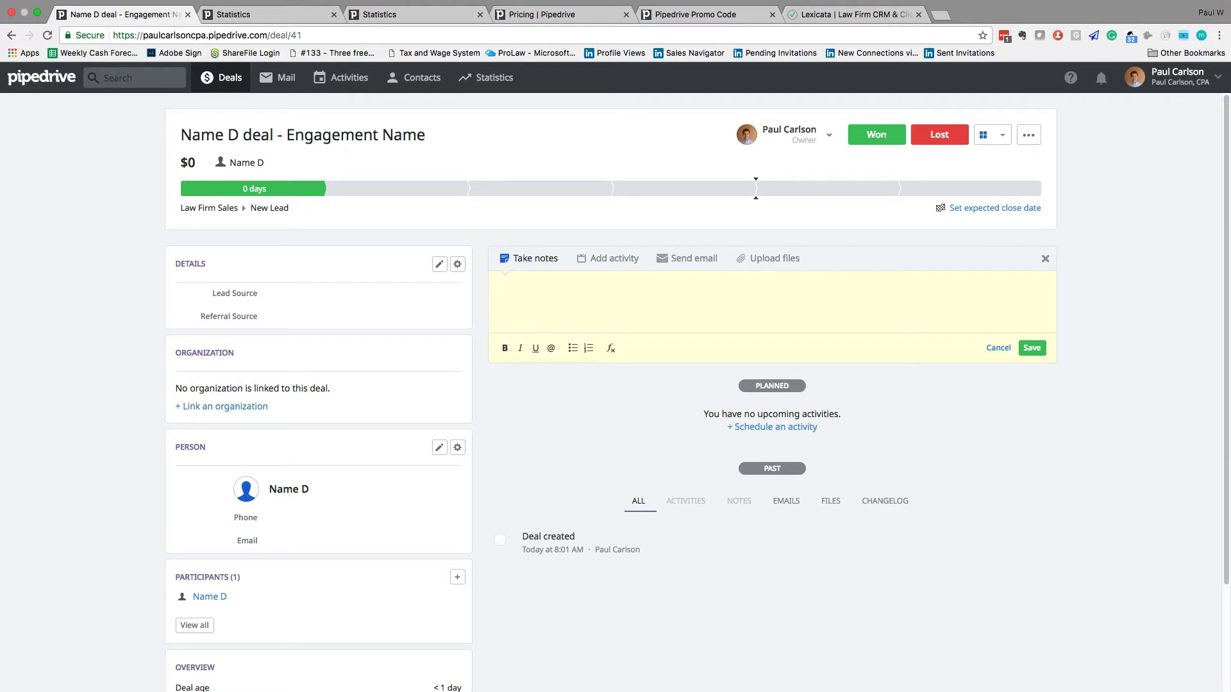
type("Note about lead.")
left_click(1037, 357)
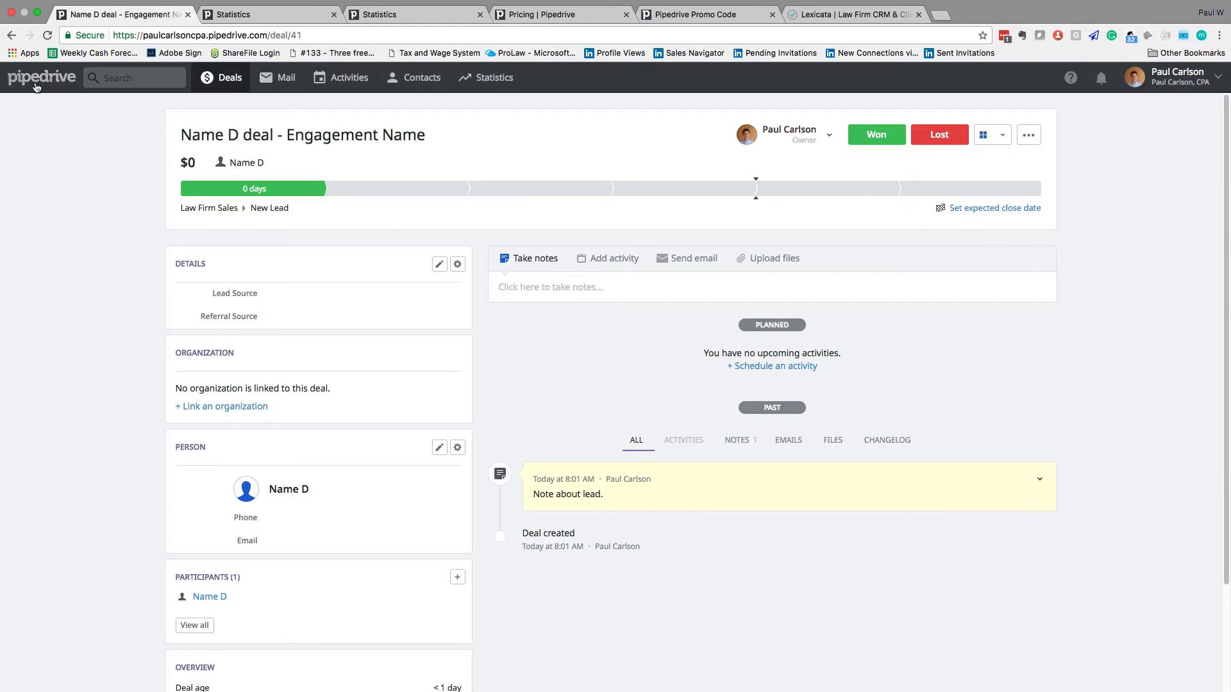
Move the Name D deal to the Consultation Scheduled stage and save the note "Notes for consultation" on it.
left_click(64, 78)
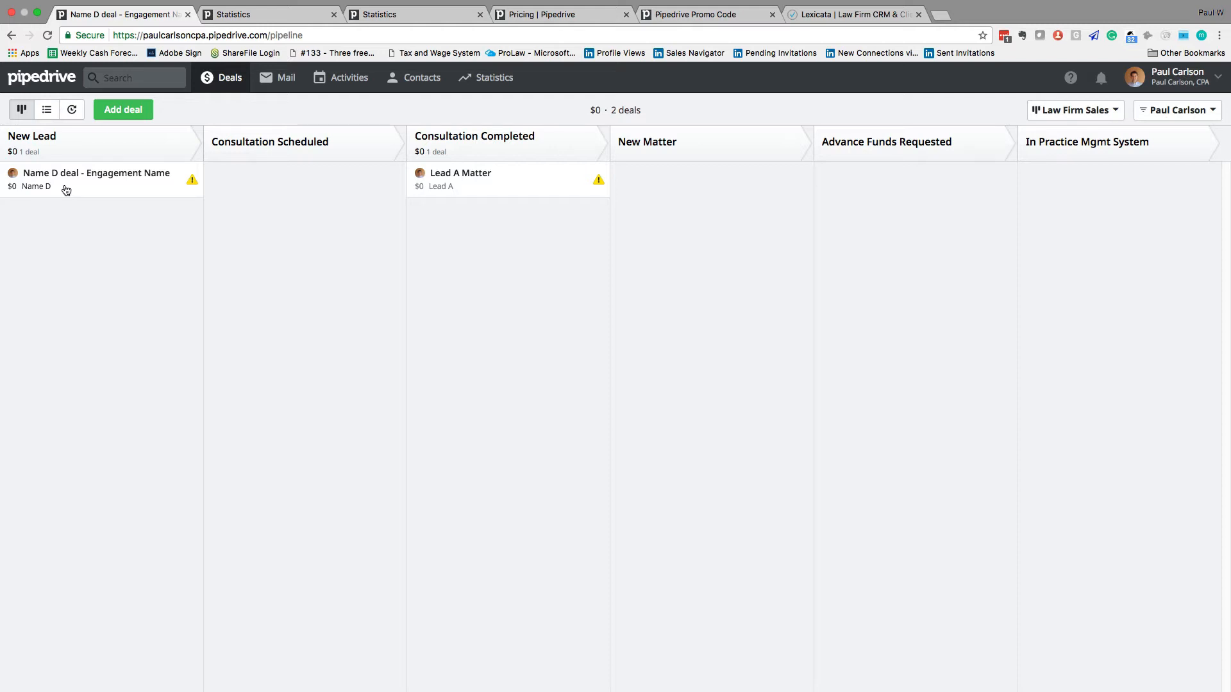
left_click_drag(65, 190, 253, 194)
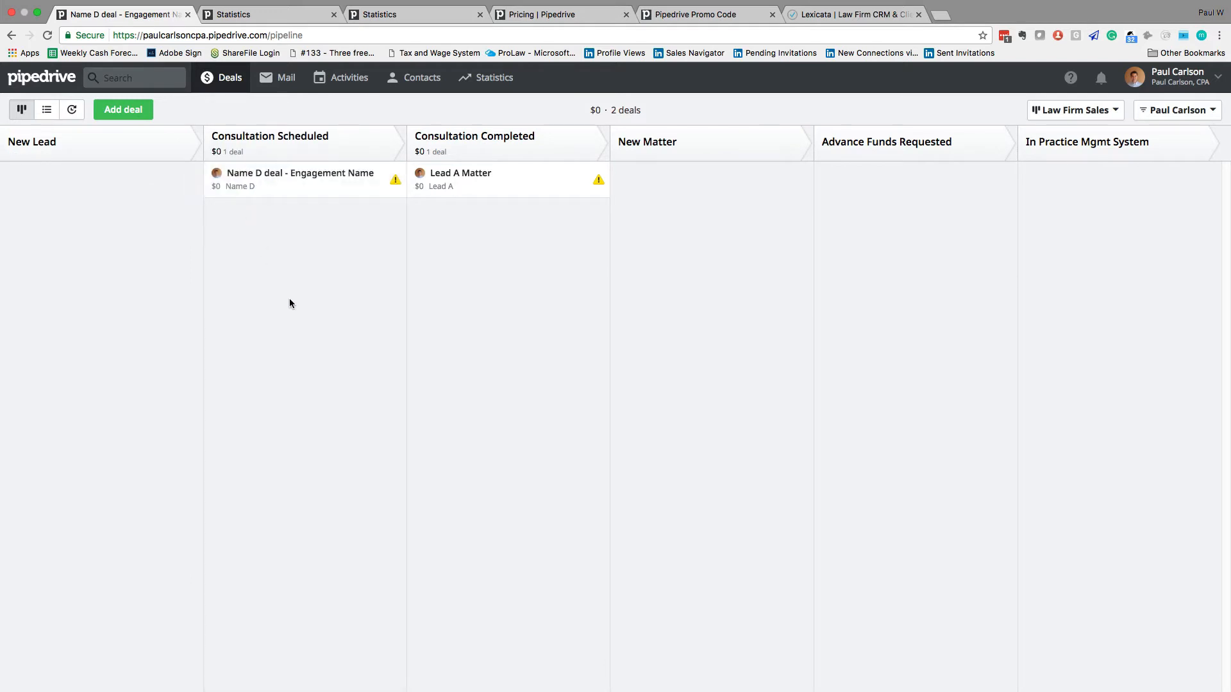
left_click(322, 183)
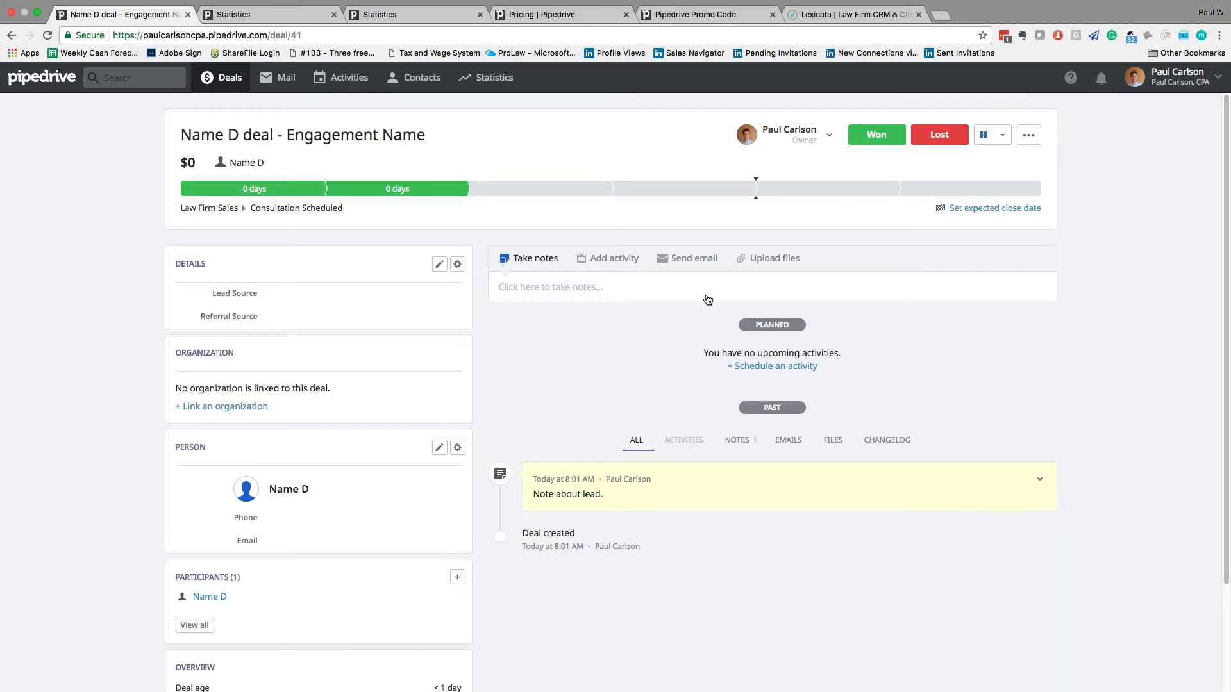
left_click(677, 288)
type("Notes a")
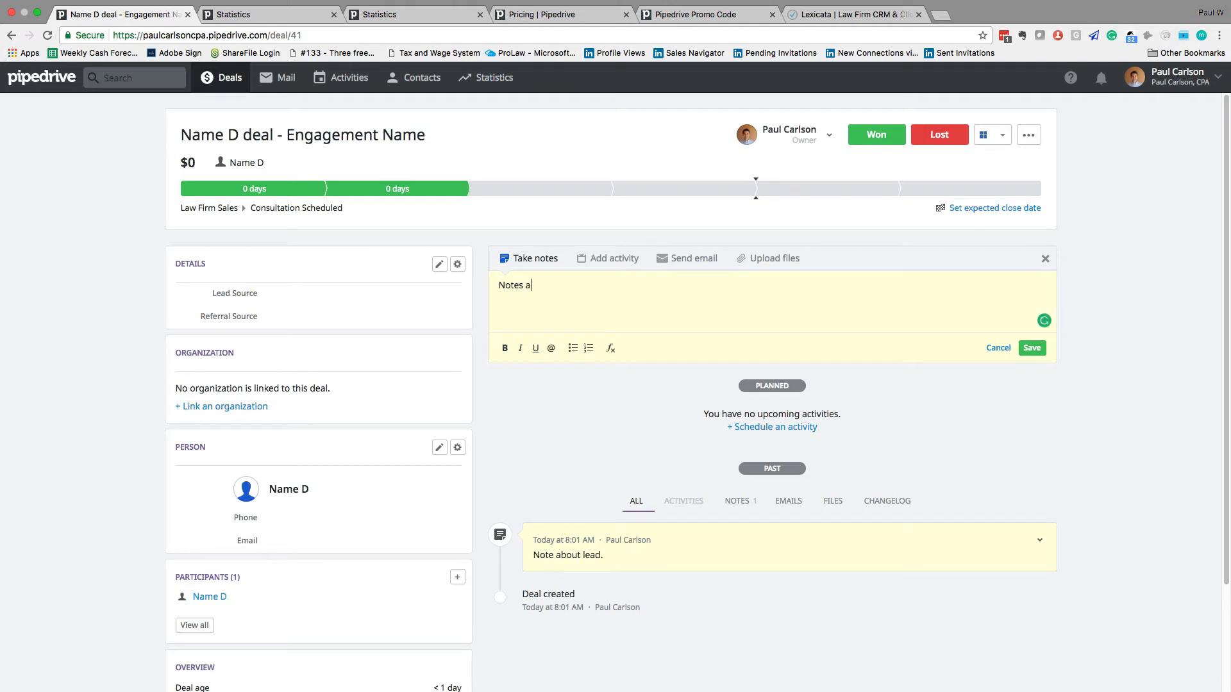
key("BackSpace")
type("for consultation")
left_click(1031, 347)
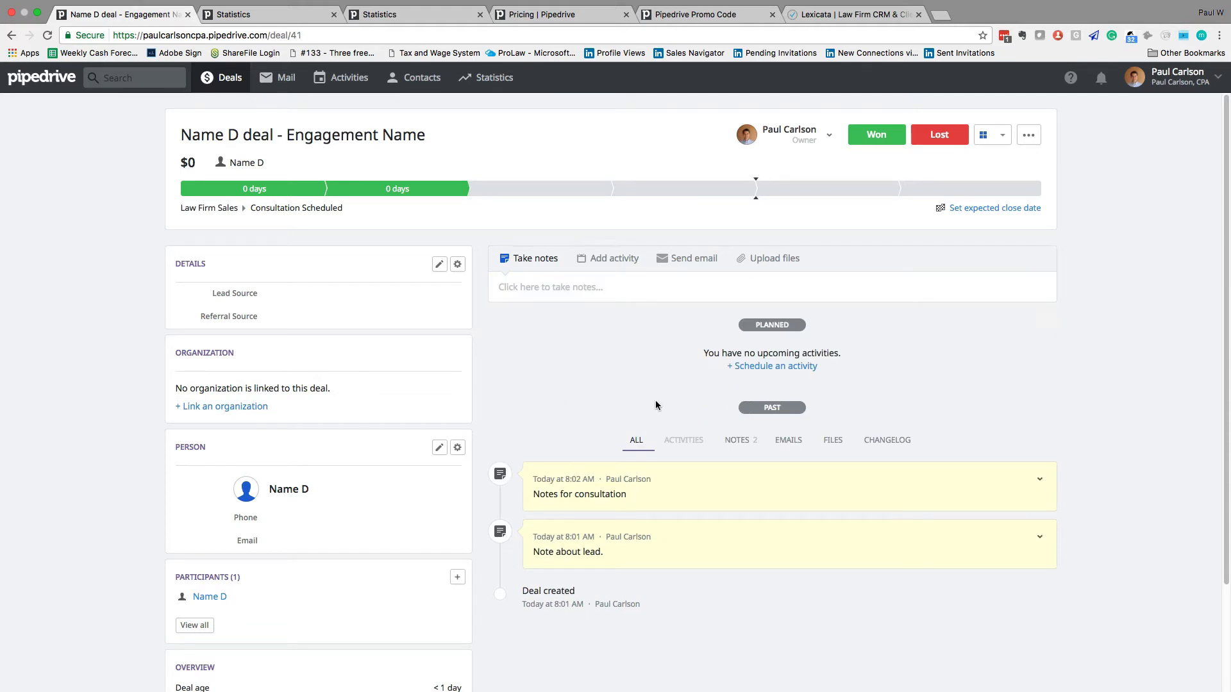
Move the Name D deal to Consultation Completed and save the note "notes from consultation - key issues" on it.
left_click(43, 79)
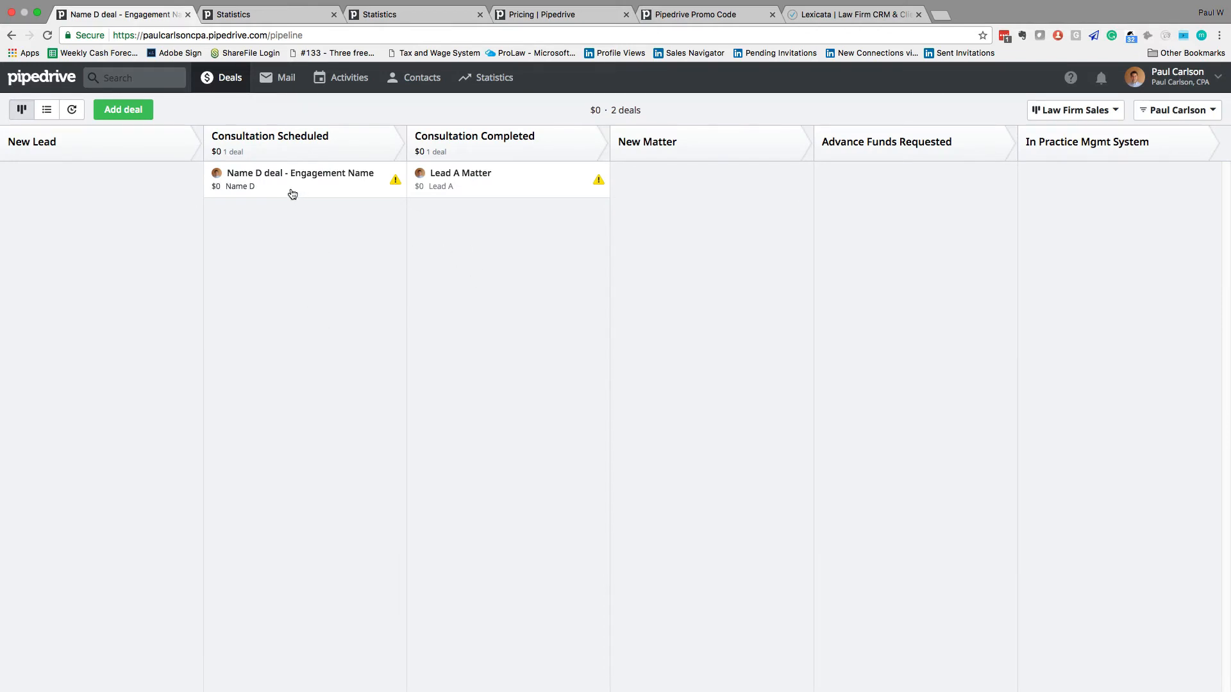
left_click_drag(293, 193, 494, 243)
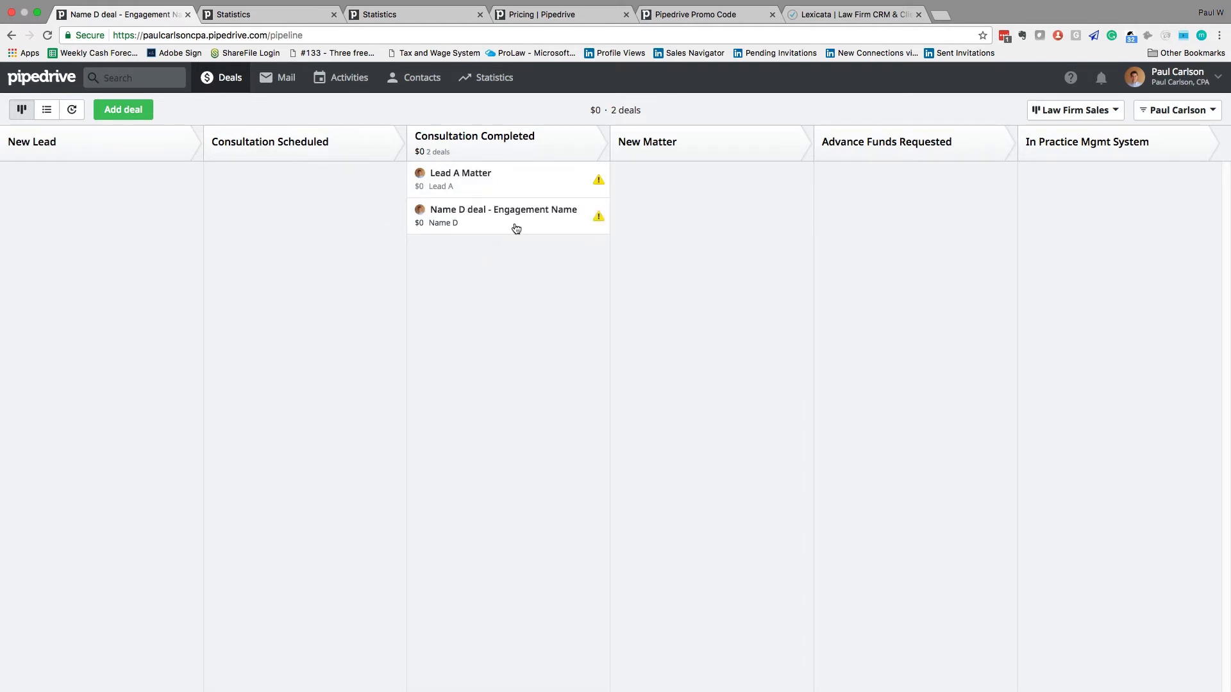
left_click(516, 229)
left_click(589, 279)
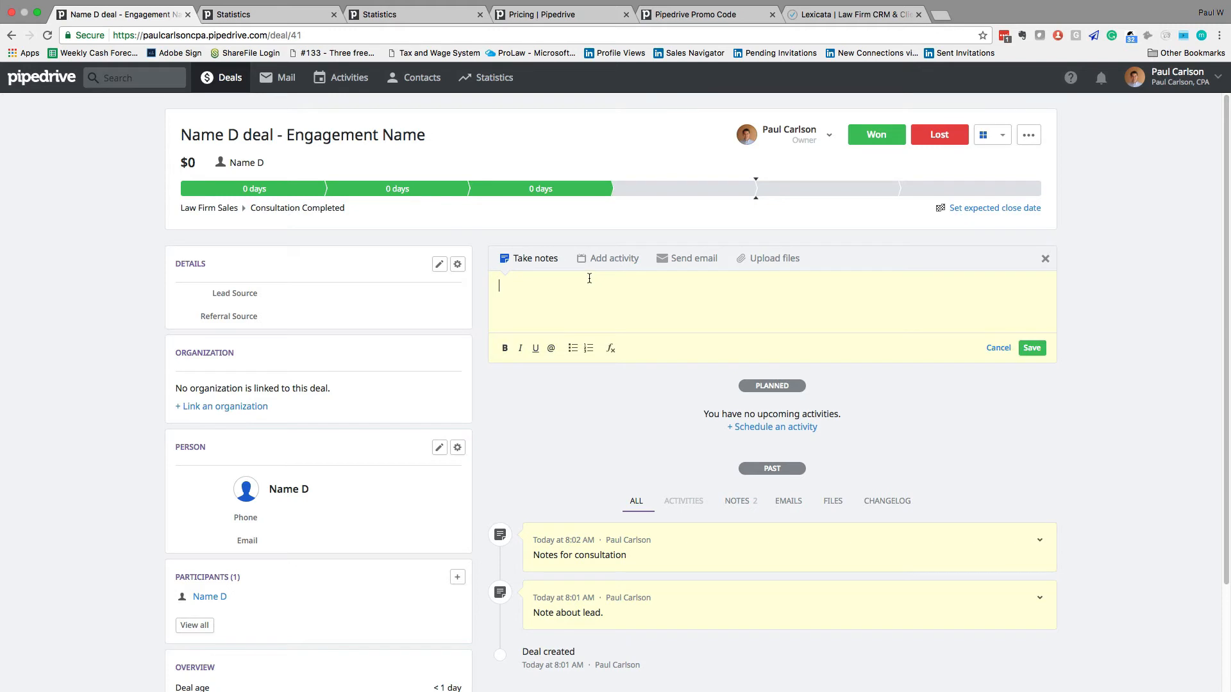
type("noet")
key("BackSpace")
key("BackSpace")
type("tes from consultation - key issues")
left_click(1031, 350)
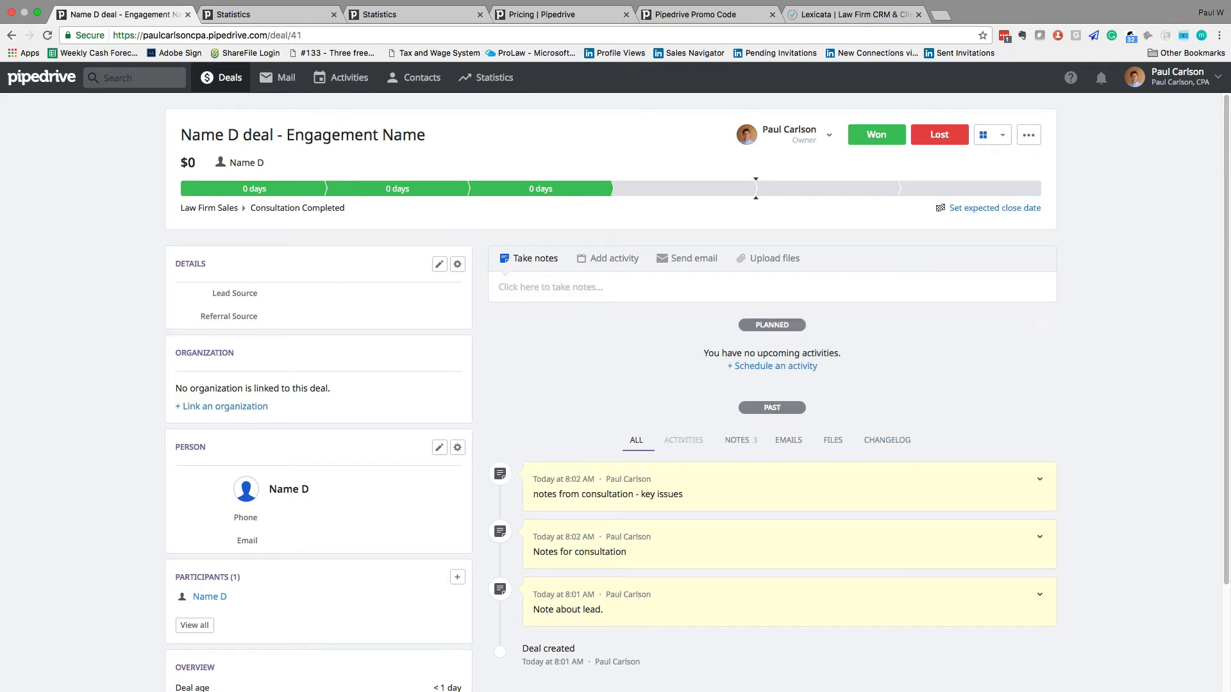
Advance the Name D deal through New Matter and Advance Funds Requested to the In Practice Mgmt System stage.
left_click(31, 82)
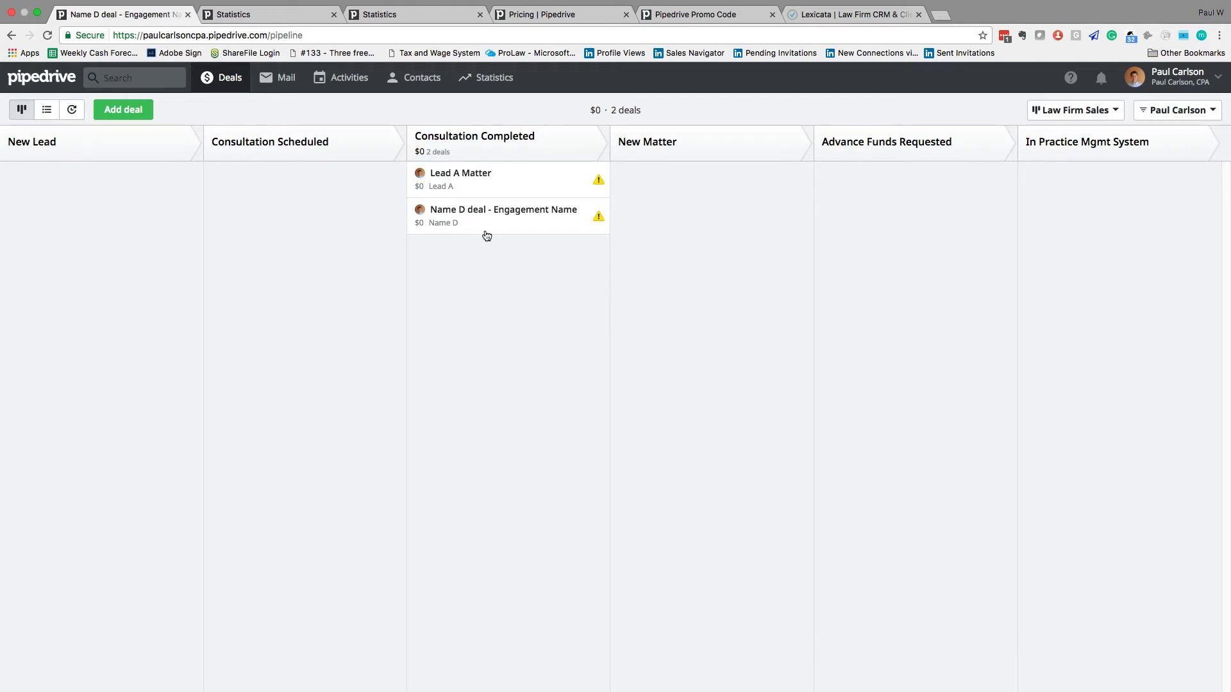
left_click_drag(486, 236, 674, 221)
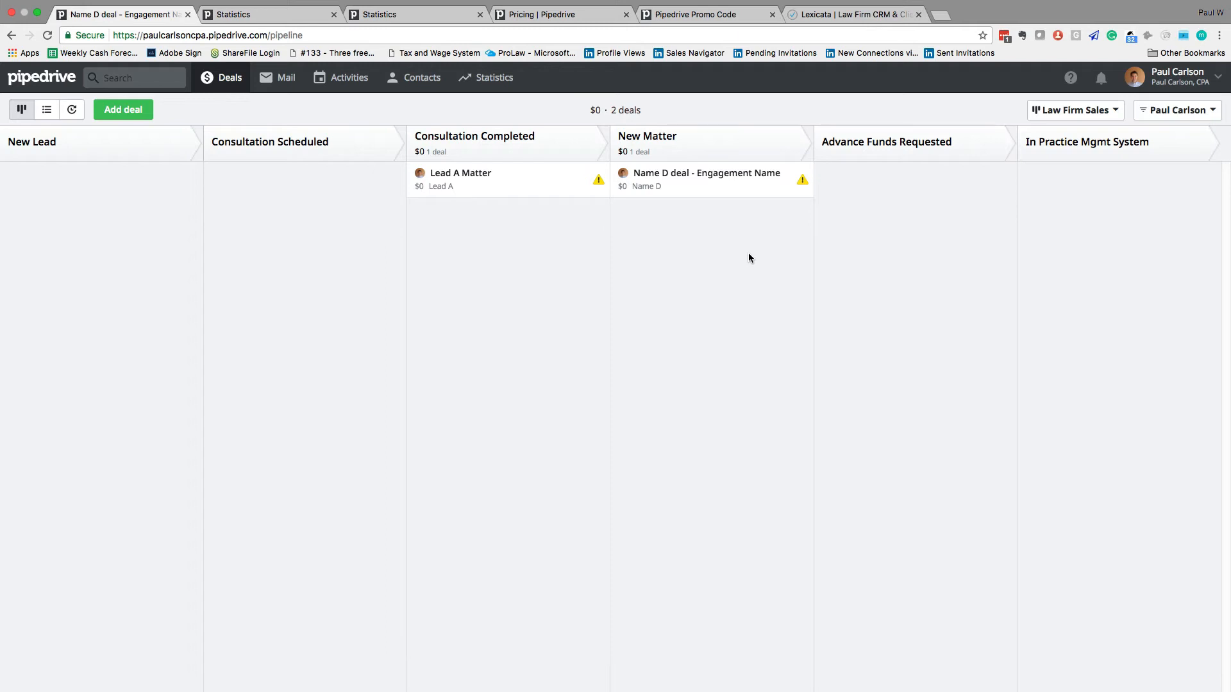
left_click_drag(679, 184, 869, 191)
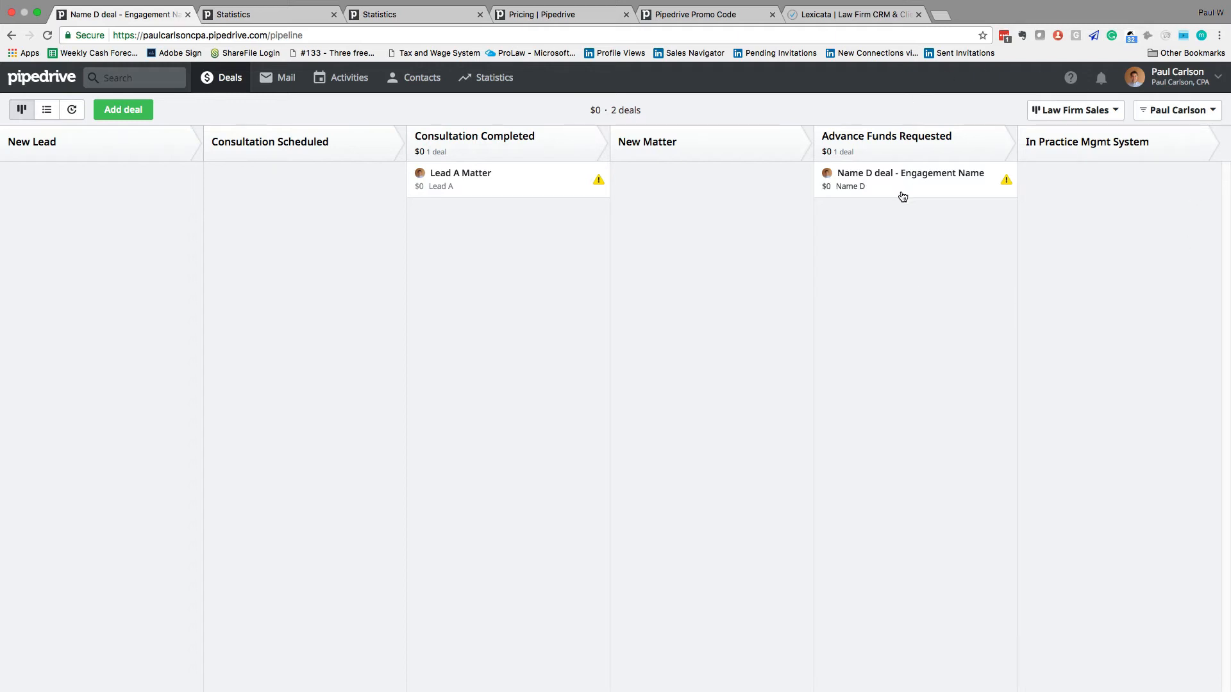
left_click_drag(901, 195, 1080, 284)
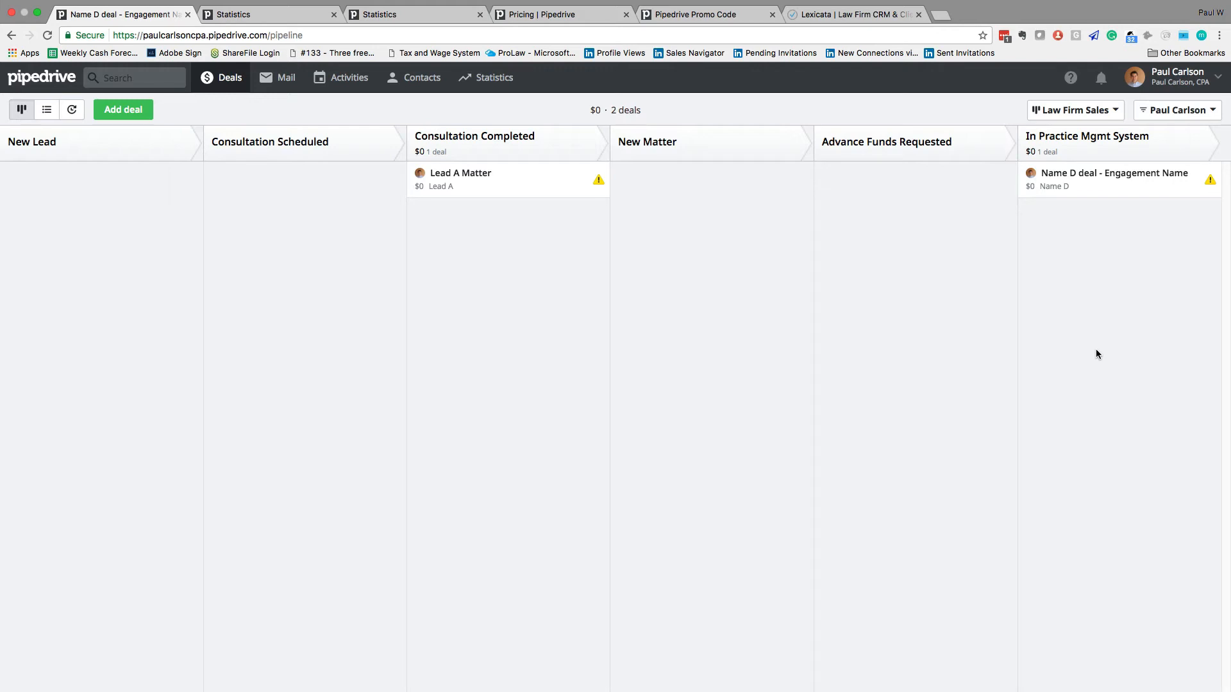
Mark the Name D deal as won and return to the pipeline board.
left_click(1143, 191)
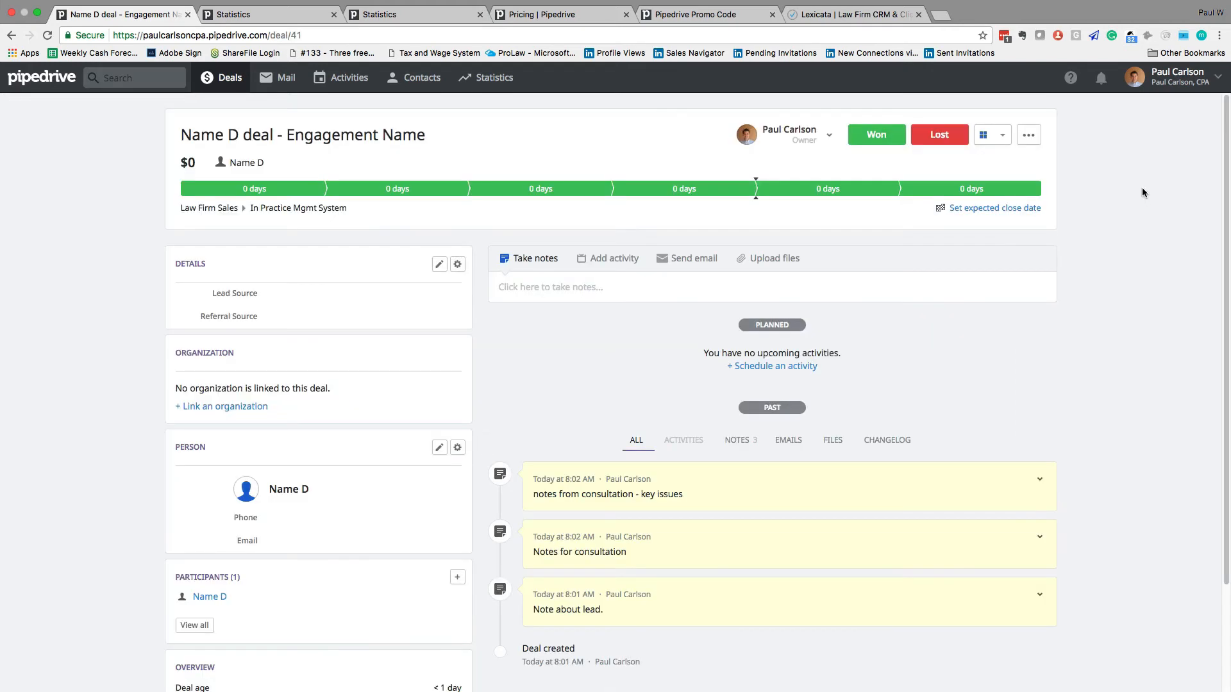
left_click(876, 136)
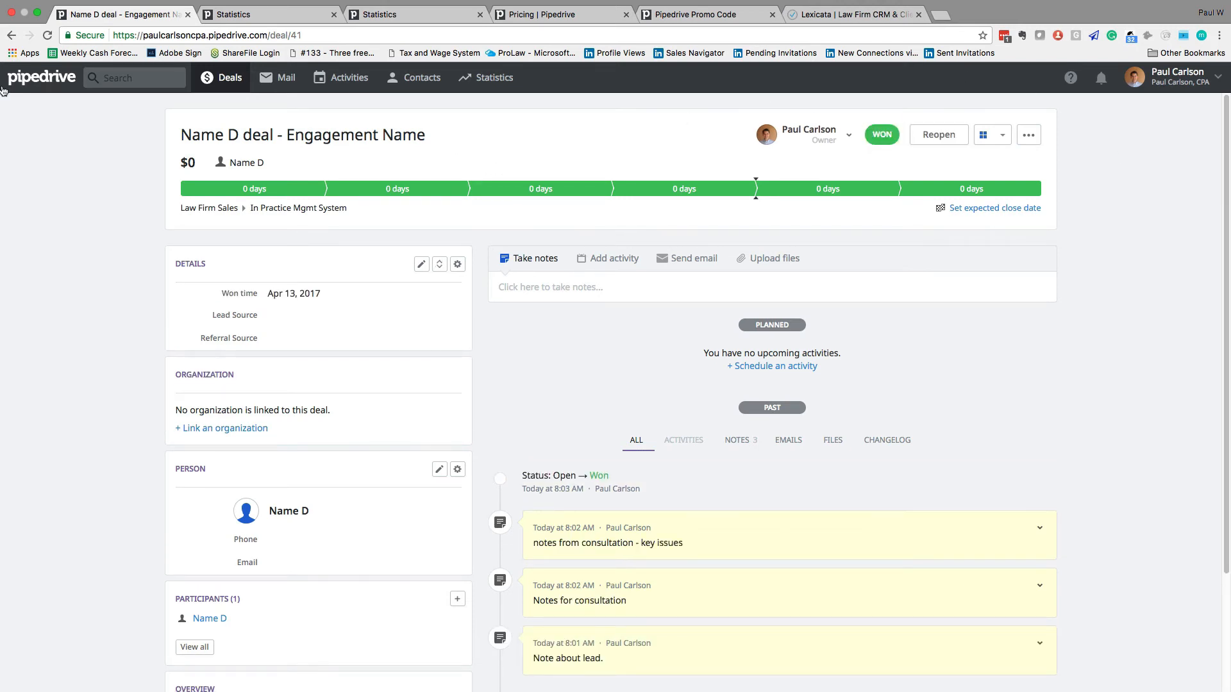
left_click(35, 77)
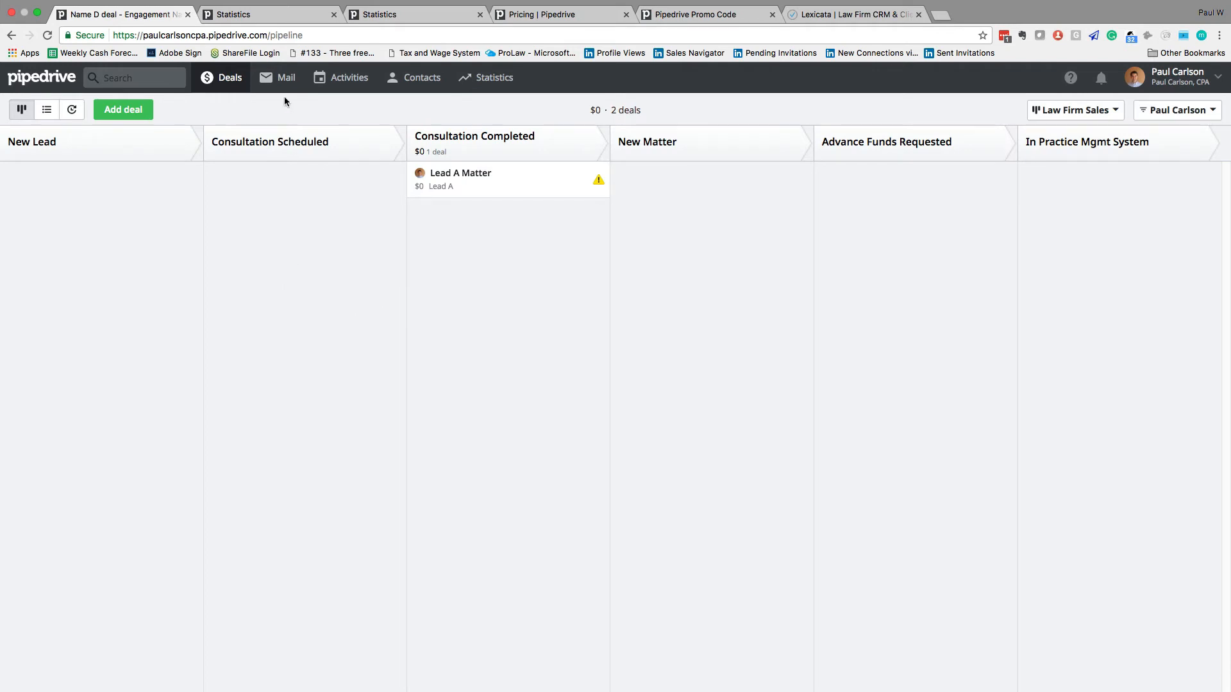
Refresh the deal progress statistics for Law Firm Sales and limit the report period to this week.
left_click(278, 14)
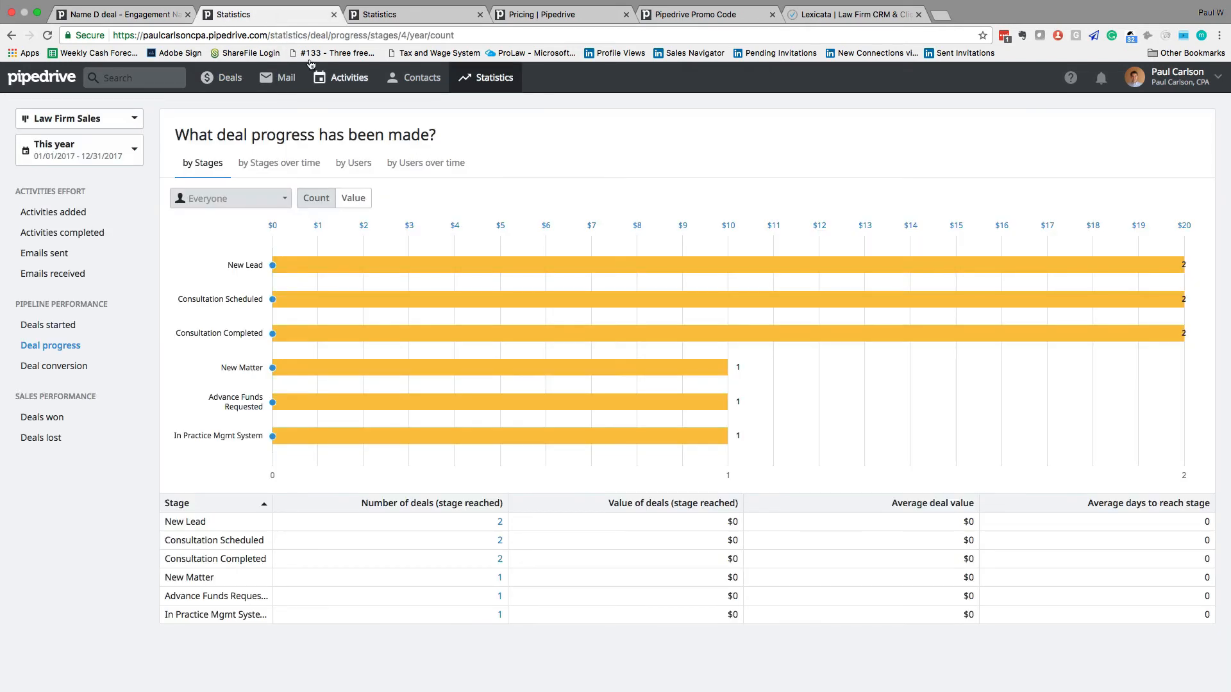
left_click(47, 35)
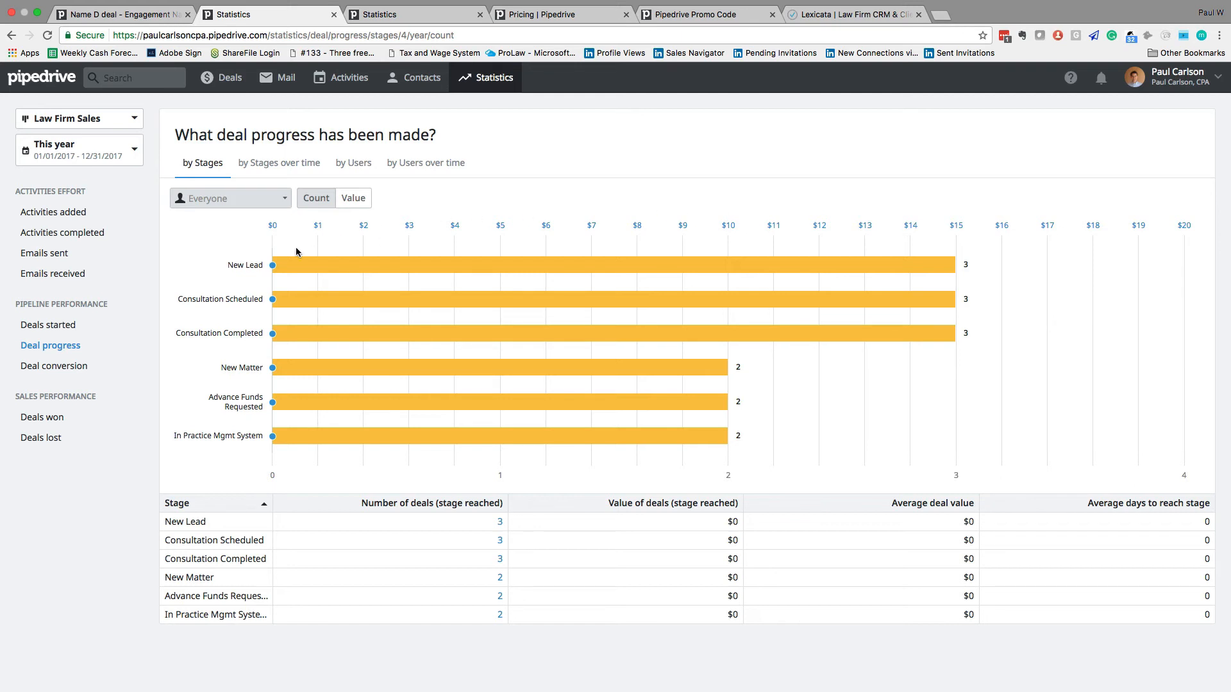
left_click(136, 152)
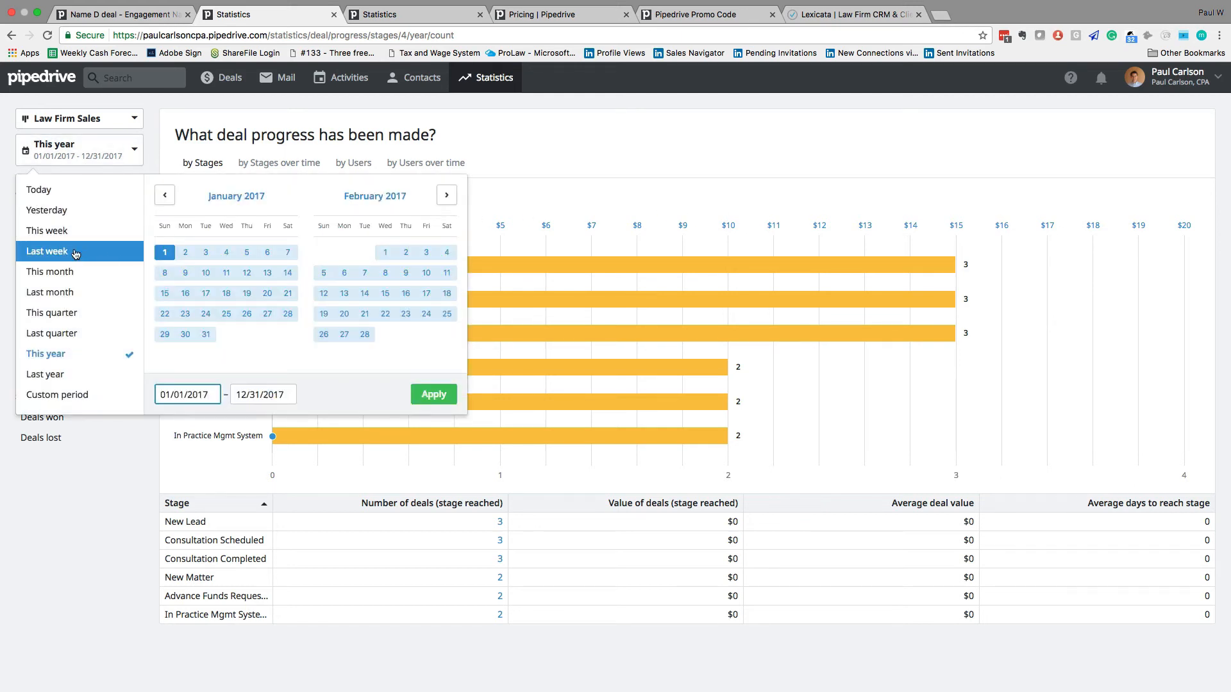
left_click(60, 231)
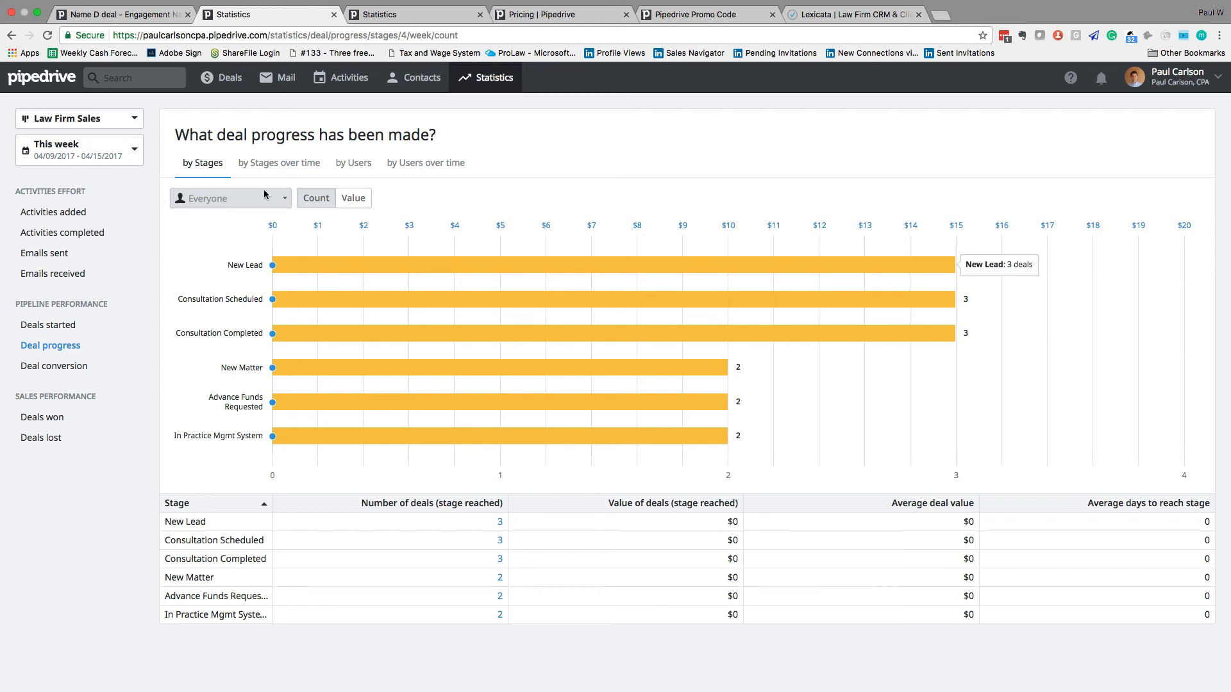
Refresh and examine the deal conversion rates for this year, and return to the pipeline board.
left_click(439, 23)
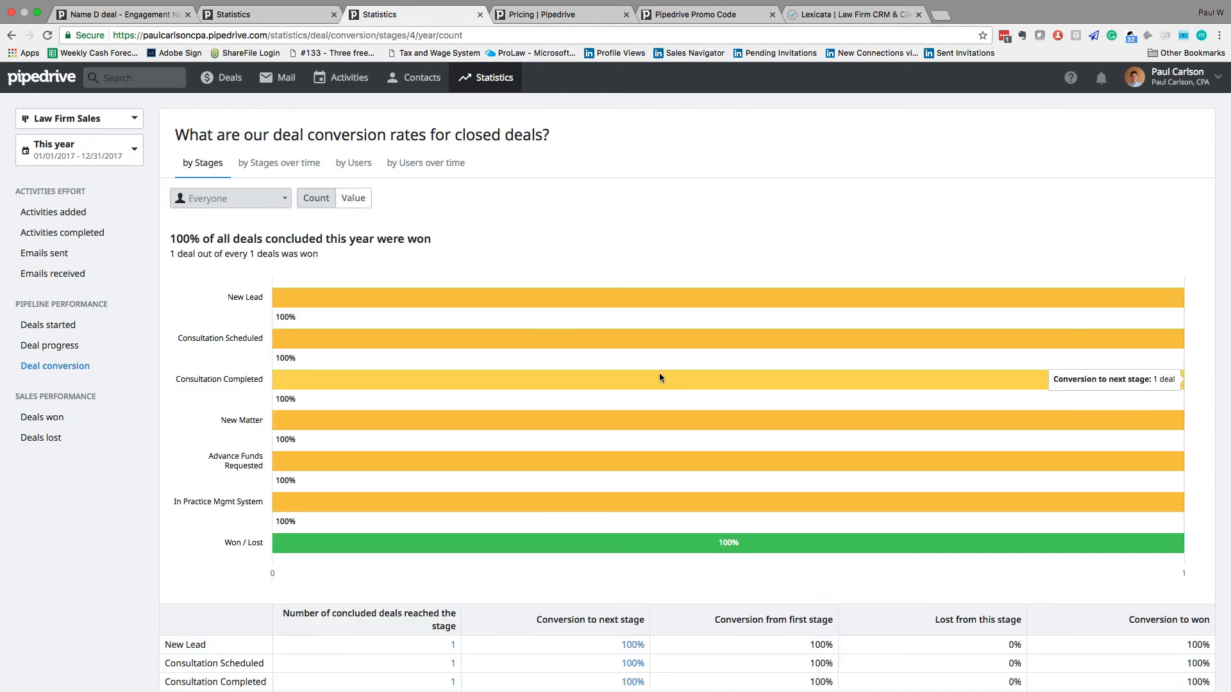
left_click(47, 36)
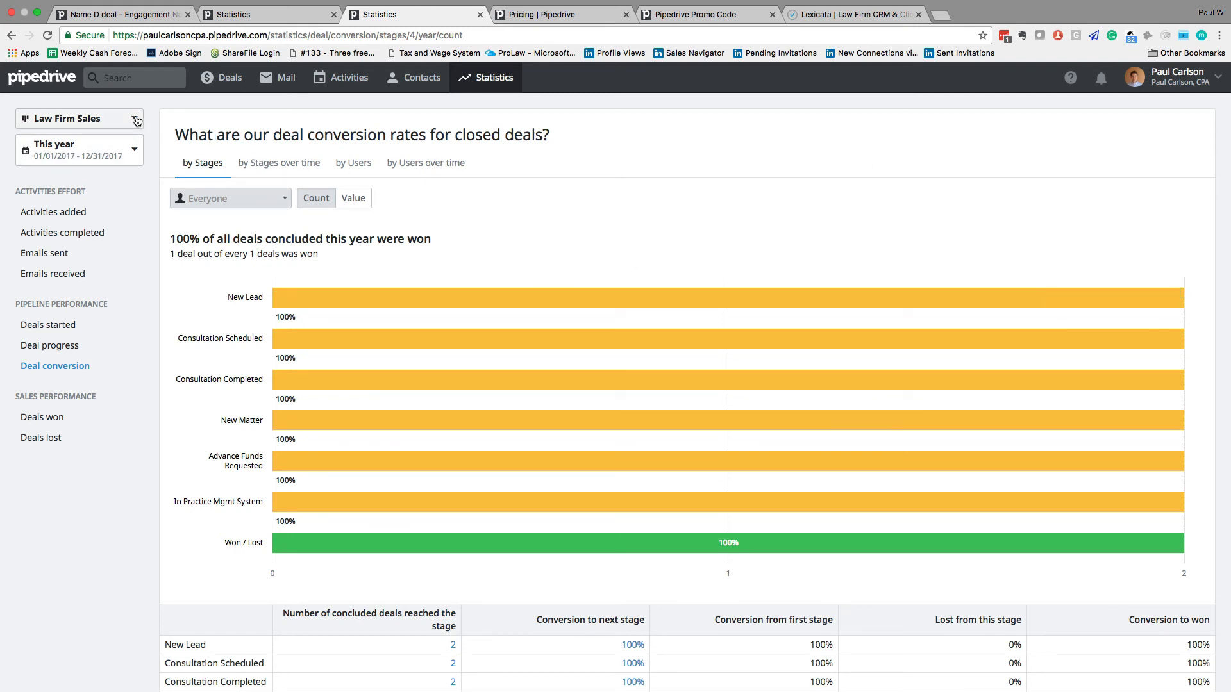
left_click(19, 80)
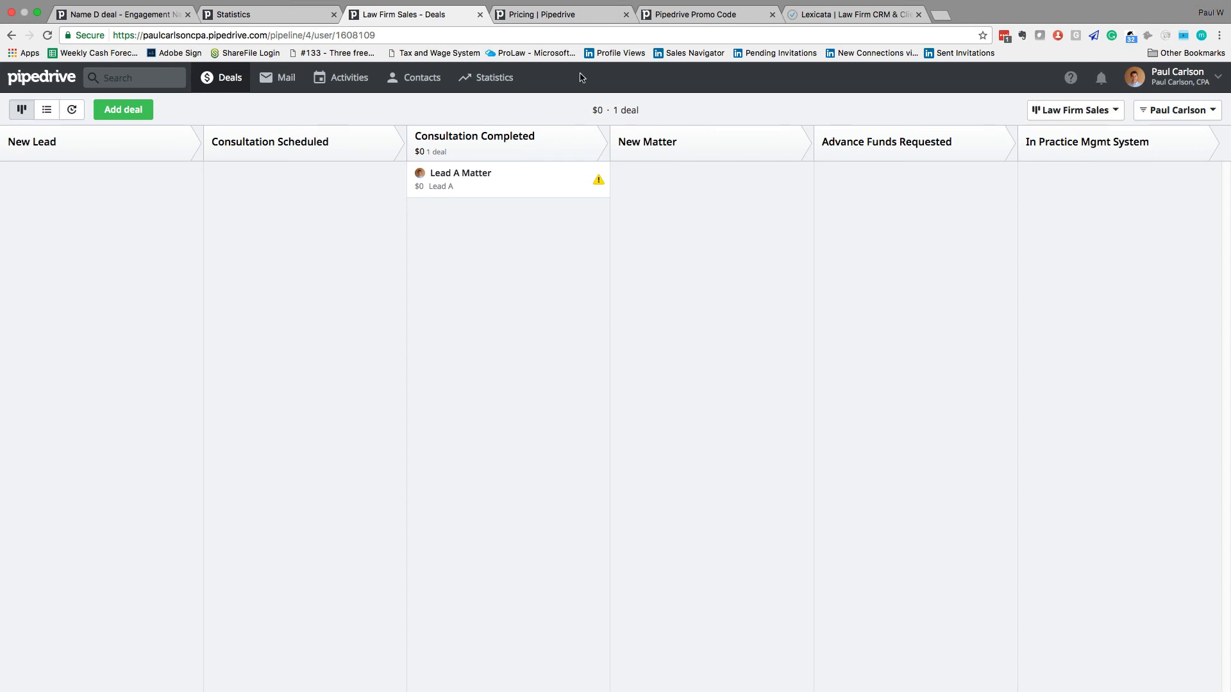
Examine the Silver, Gold and Platinum plans on the Pipedrive pricing page and highlight Gold's two-way full email sync feature.
left_click(595, 14)
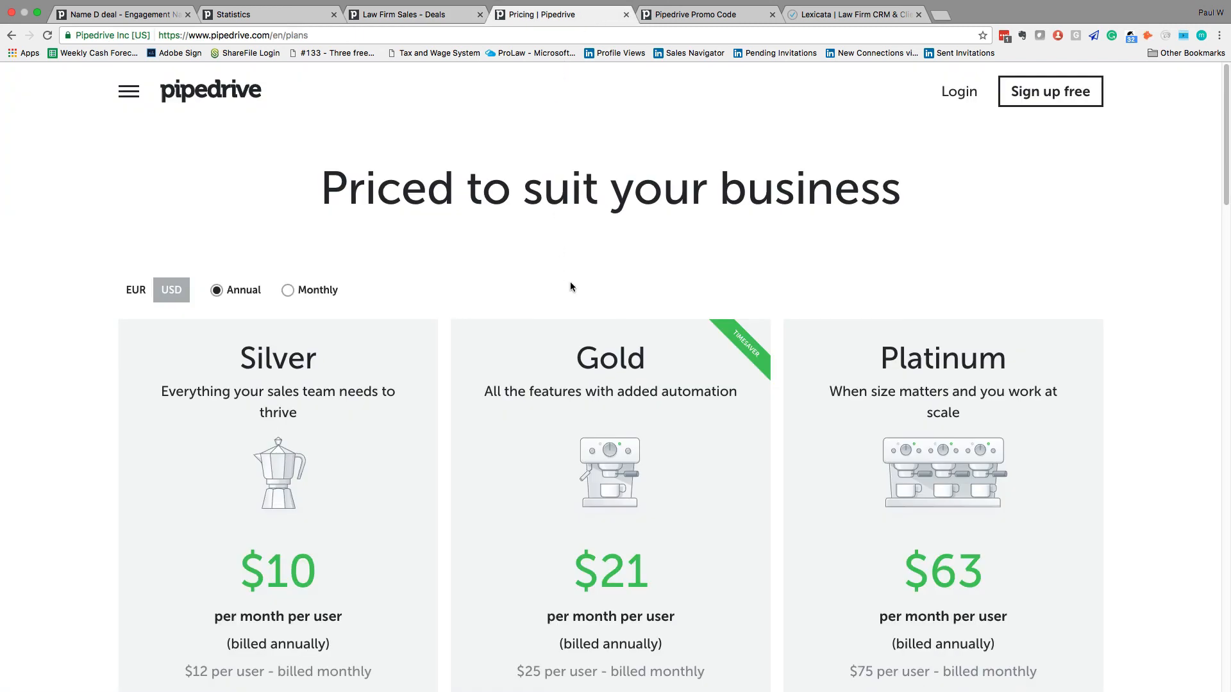
scroll(549, 309, "down", 5)
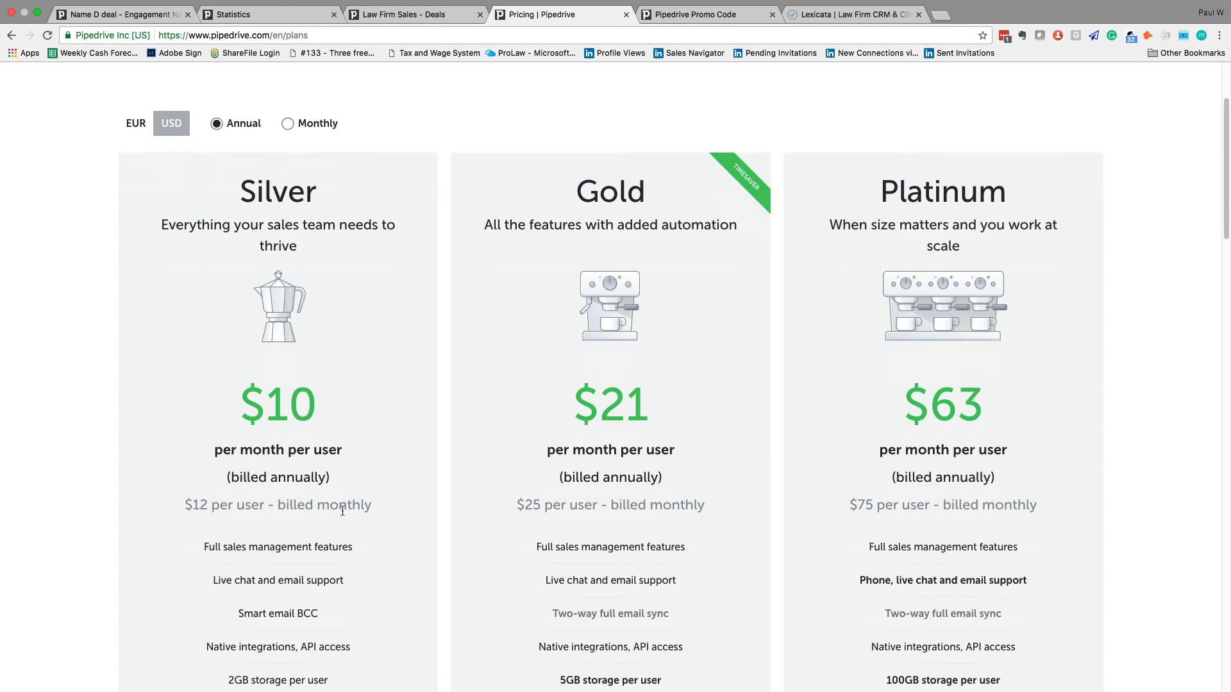
scroll(732, 498, "down", 1)
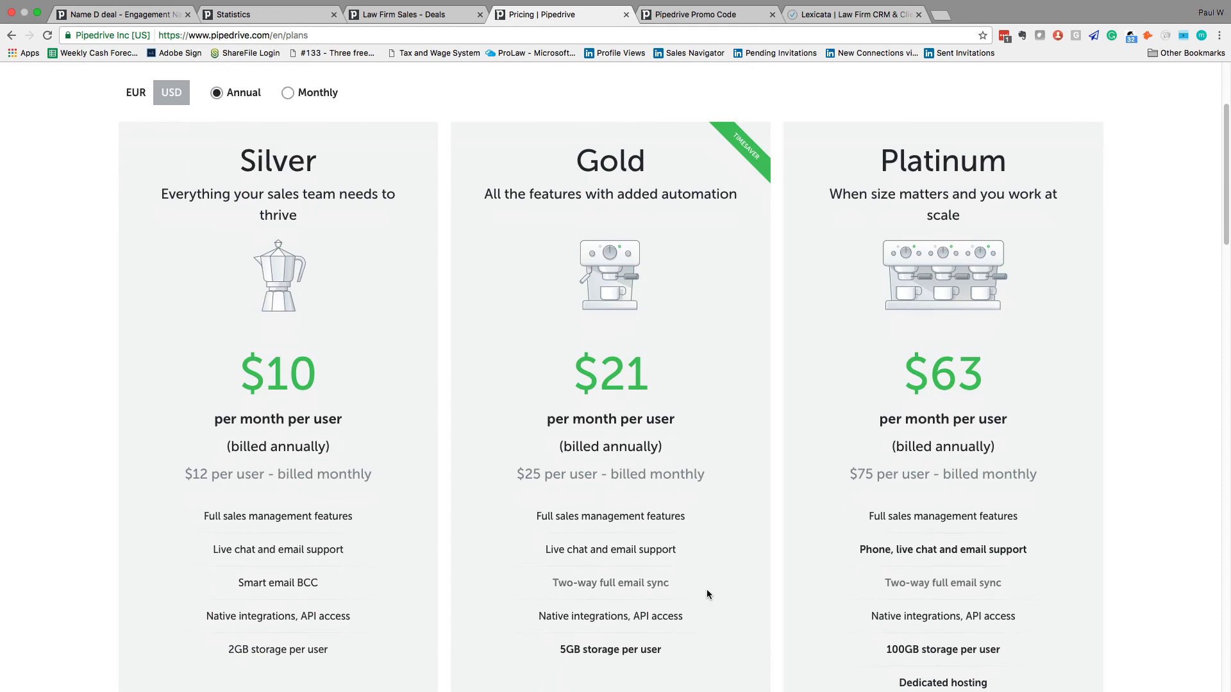
left_click_drag(702, 586, 530, 586)
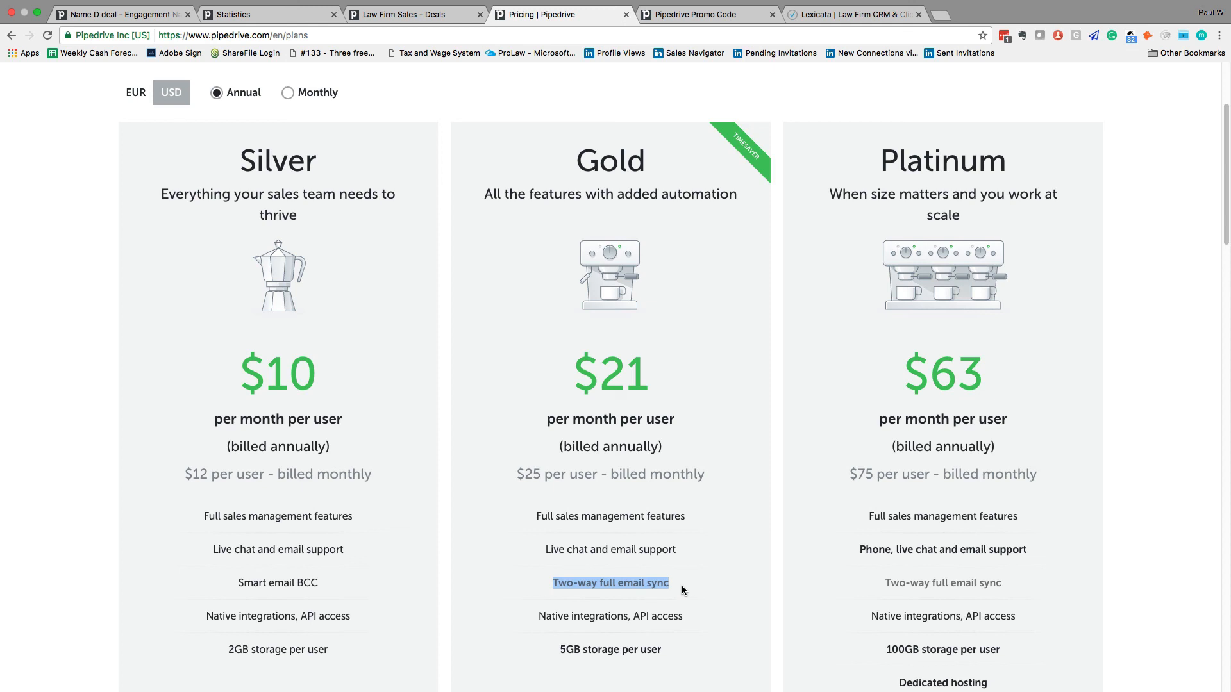
Examine the Pipedrive promo code page and Lexicata's pricing page, and return to the deal progress statistics.
left_click(696, 14)
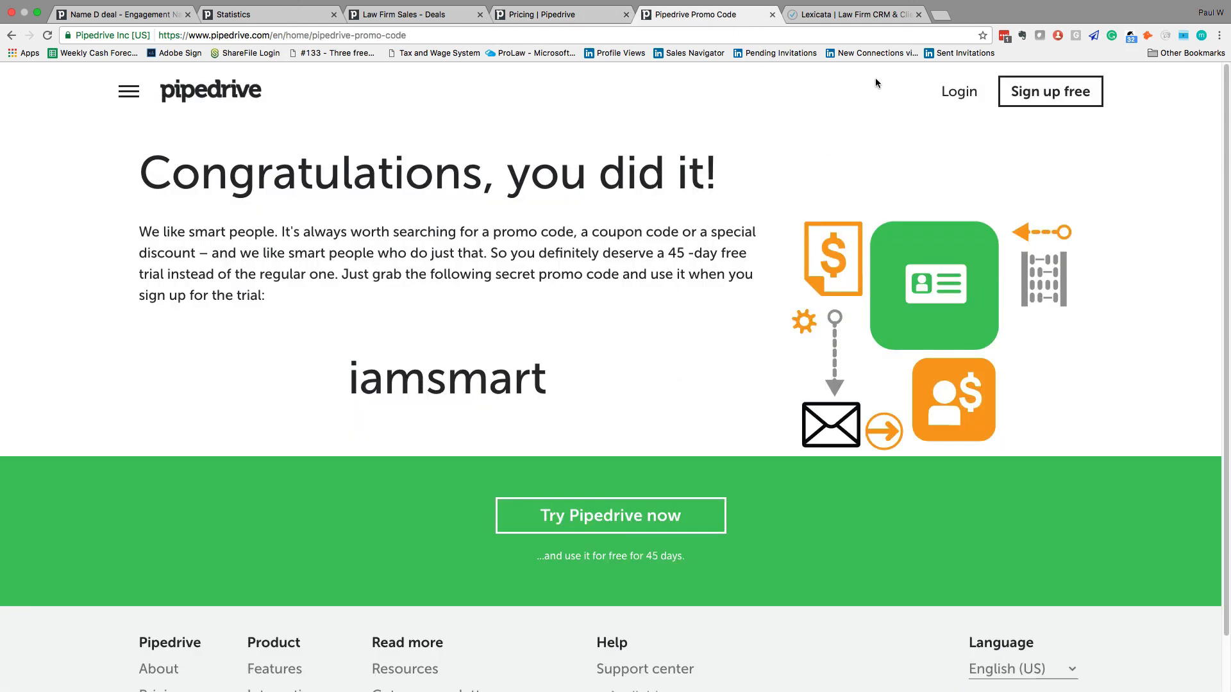
left_click(867, 14)
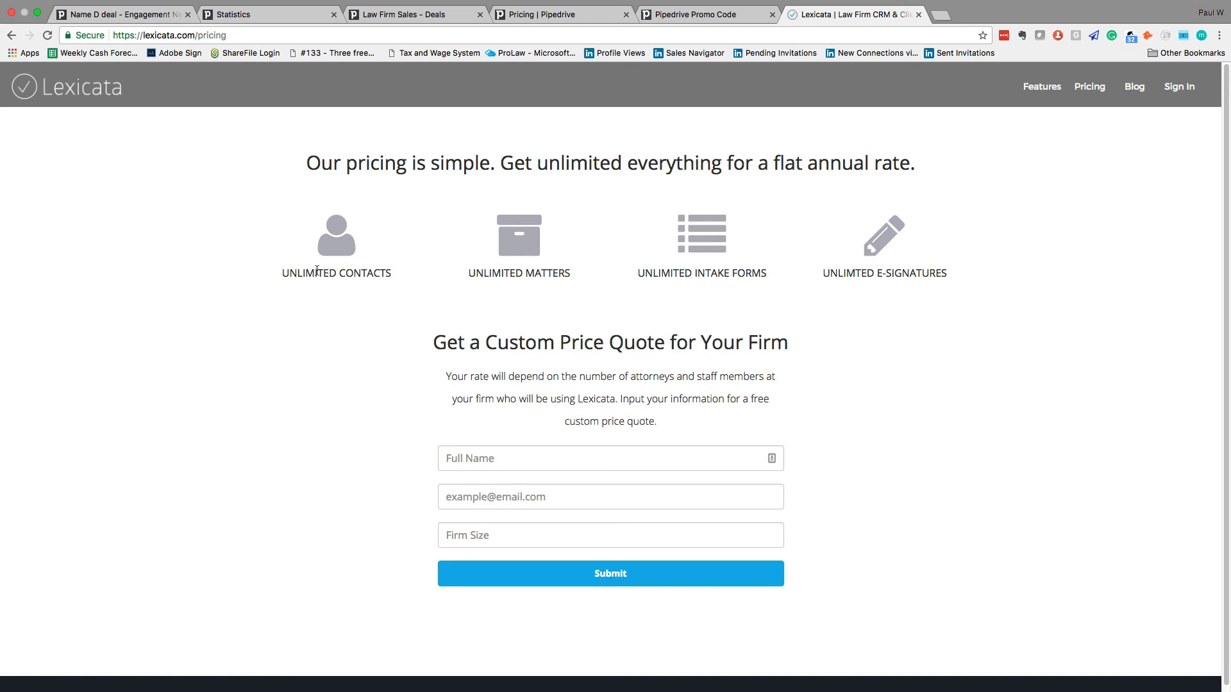
left_click(288, 16)
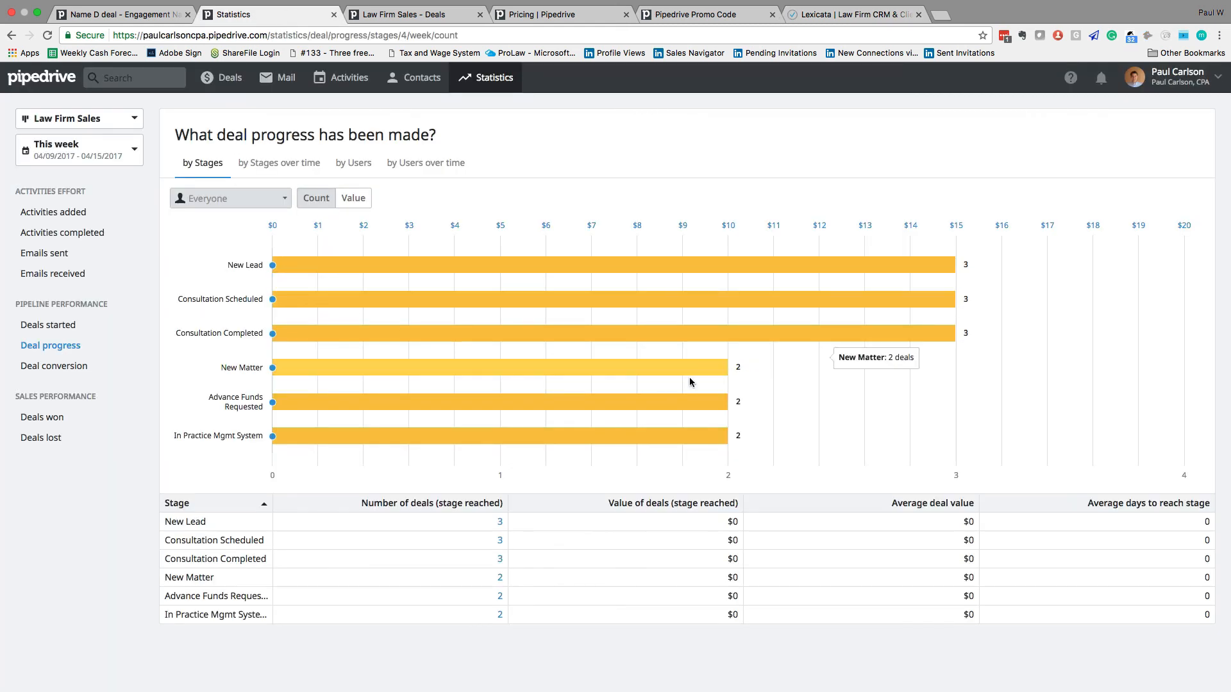